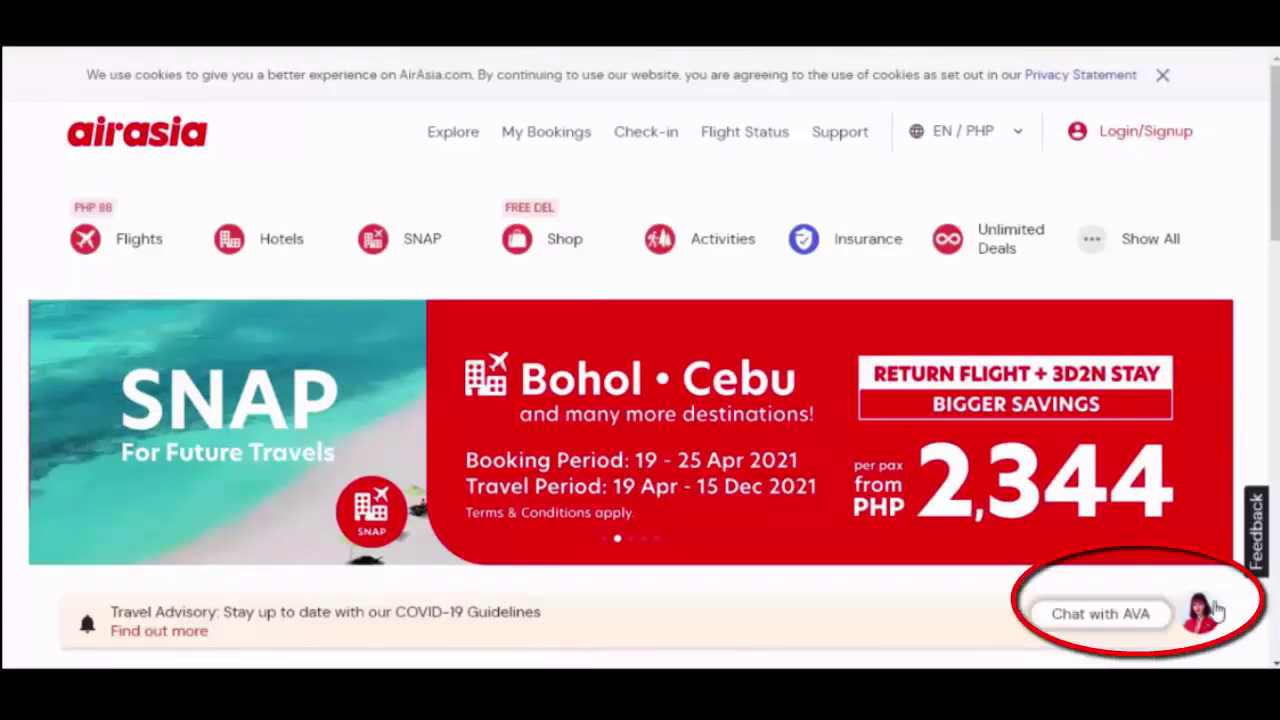
# - Open a chat with AVA and skip the Log in / Sign up prompt to chat as a guest
pyautogui.click(1212, 610)
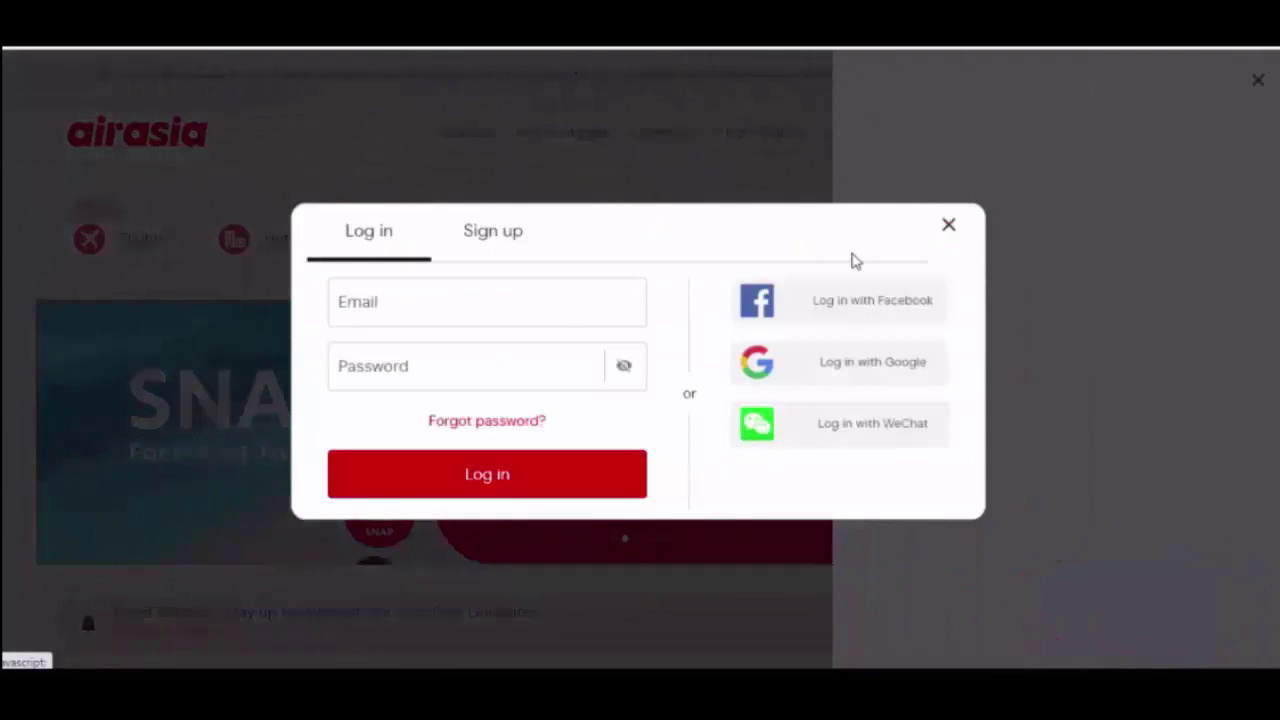
pyautogui.click(948, 225)
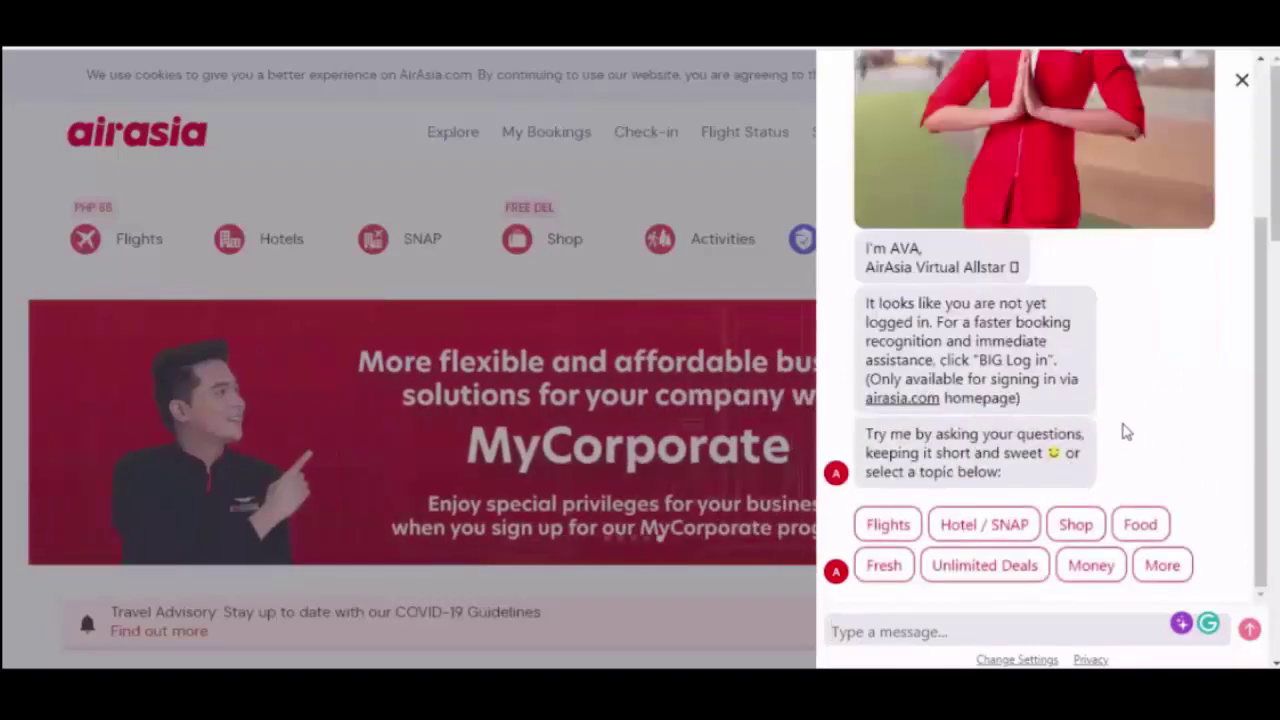
# - Choose Flights, Covid-19 Flight Changes, My flight is cancelled, then Move Flight
pyautogui.click(886, 527)
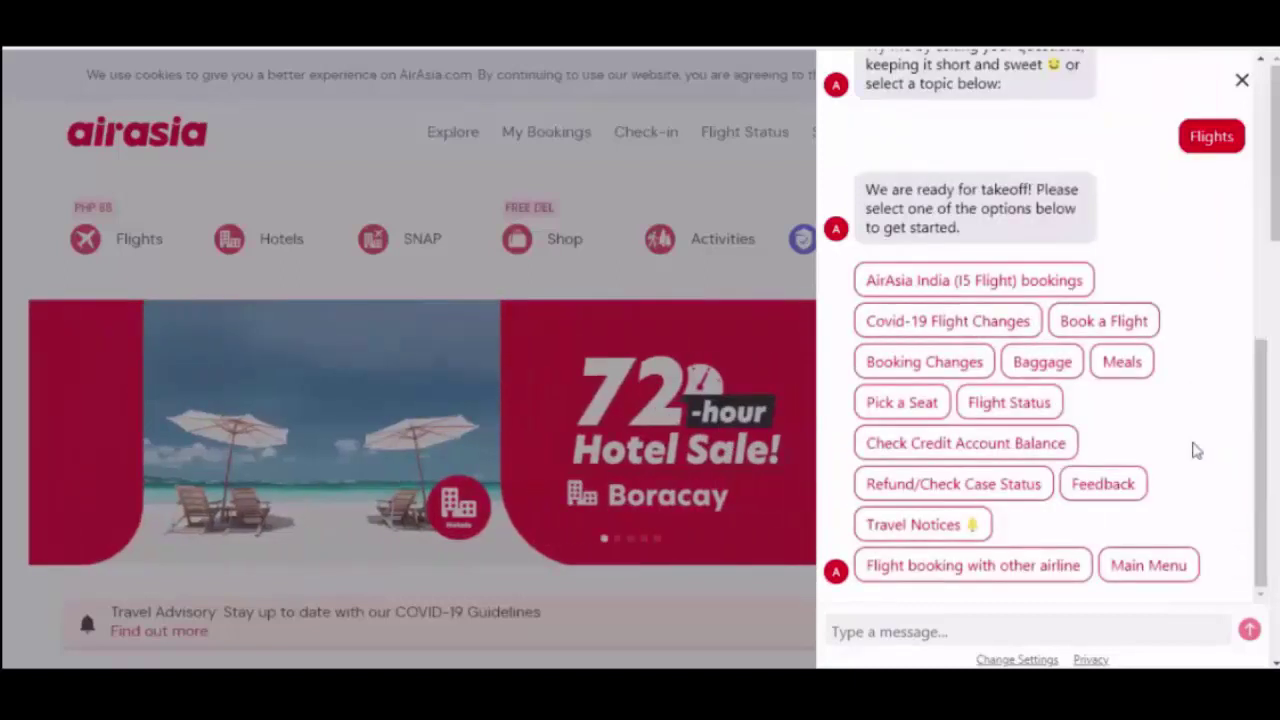
pyautogui.click(958, 328)
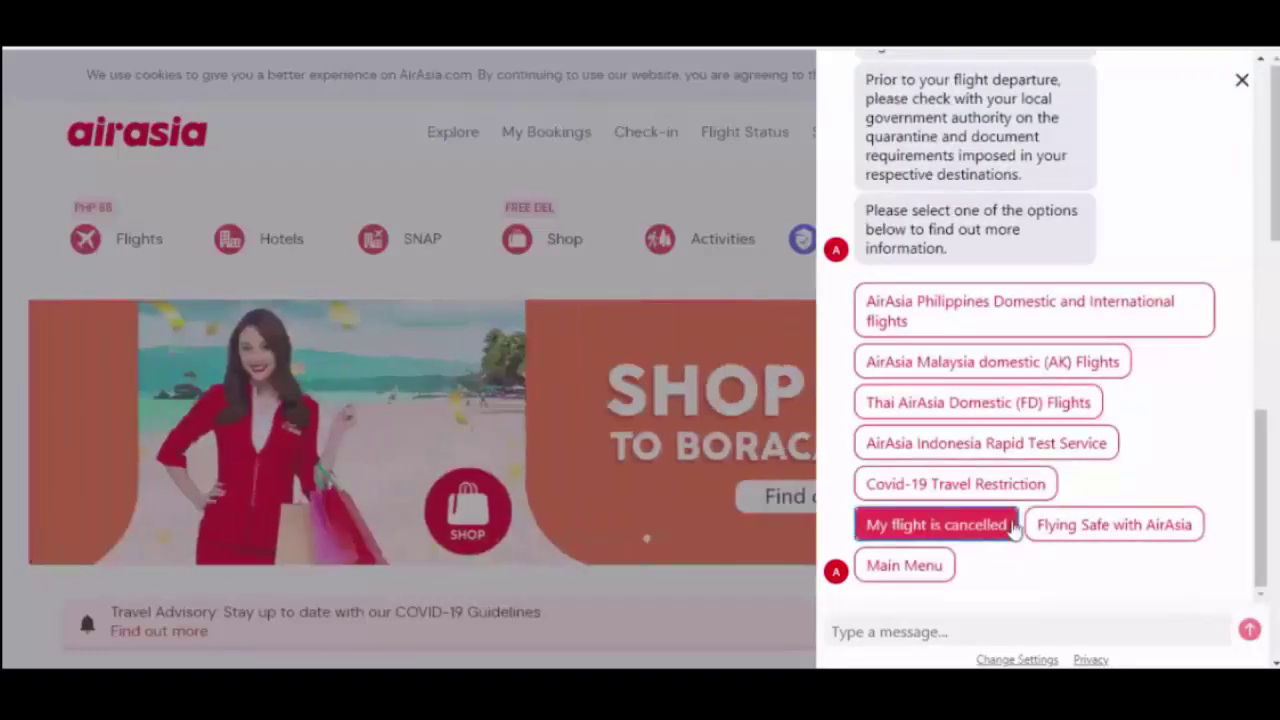
pyautogui.click(997, 531)
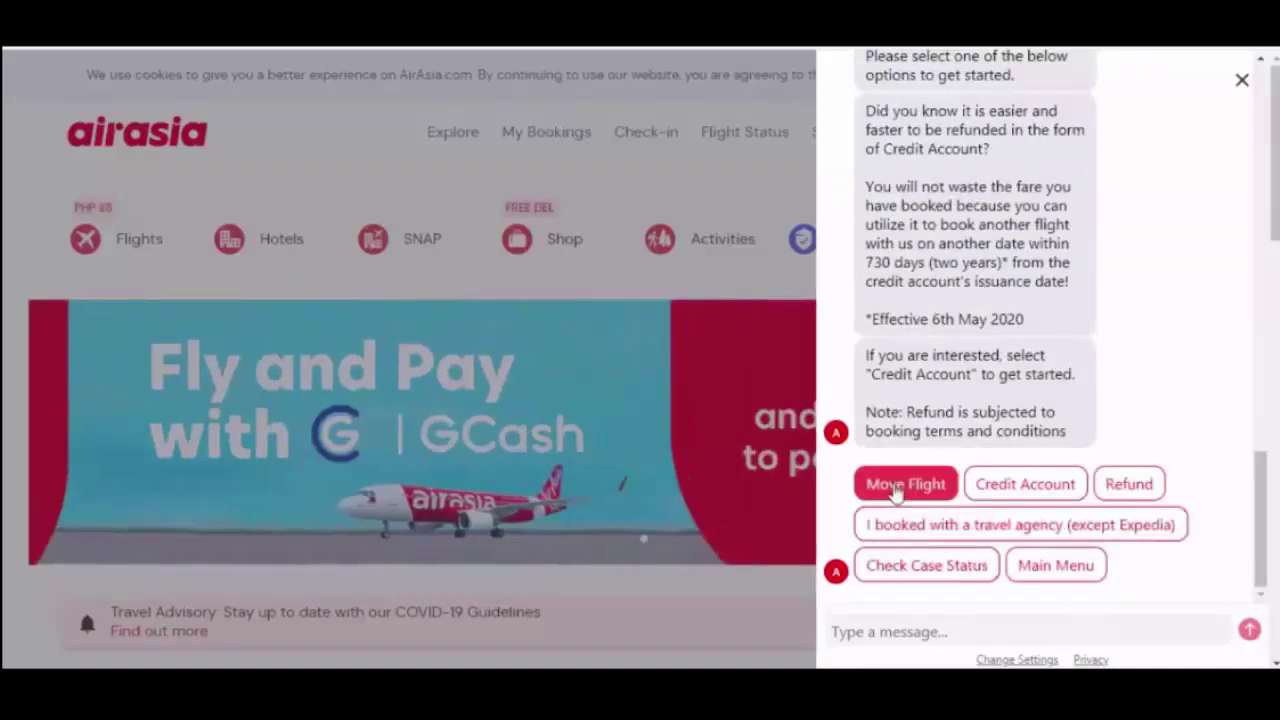
pyautogui.click(897, 486)
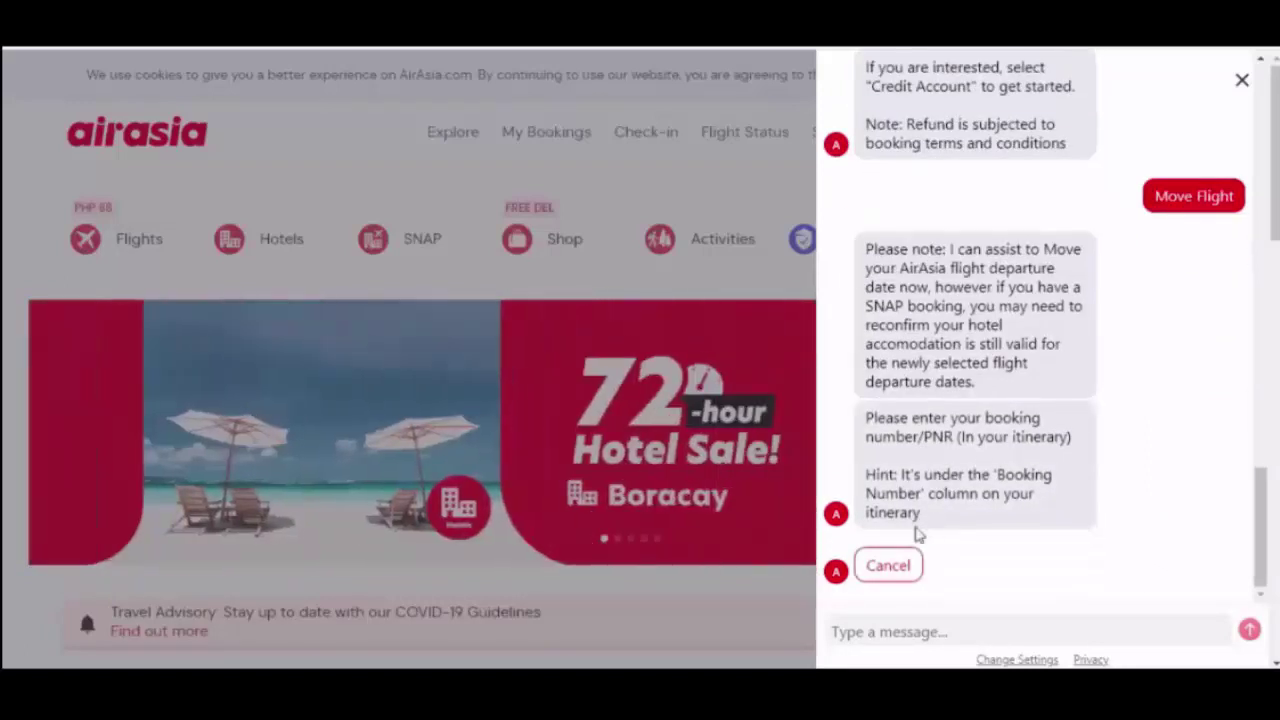
# - Send AVA the booking number, the passenger's surname and given name
pyautogui.click(887, 634)
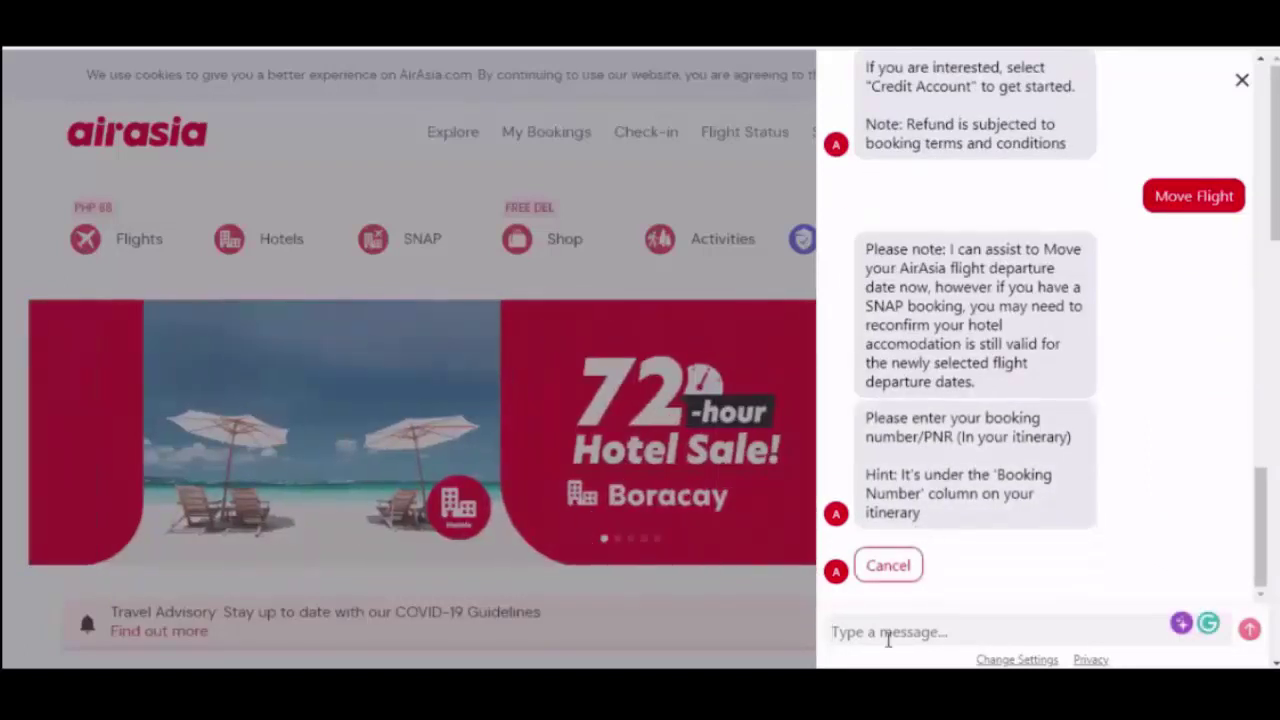
pyautogui.write('E')
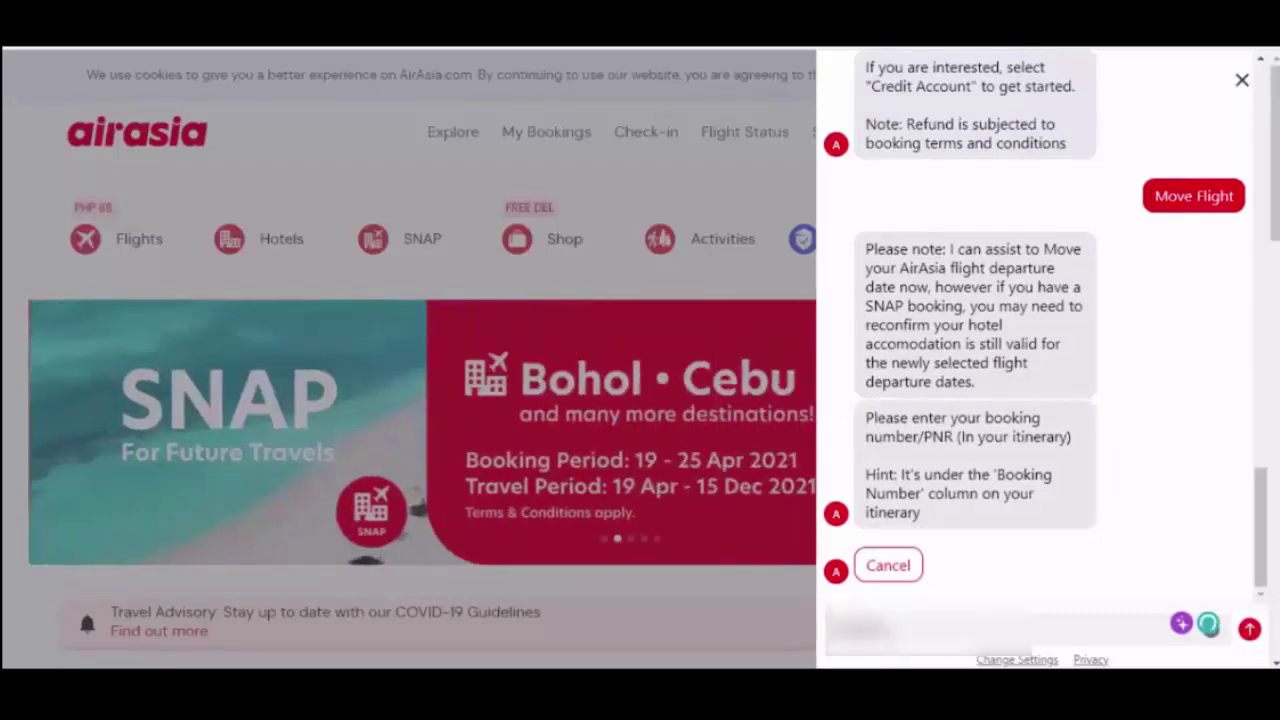
pyautogui.press('Return')
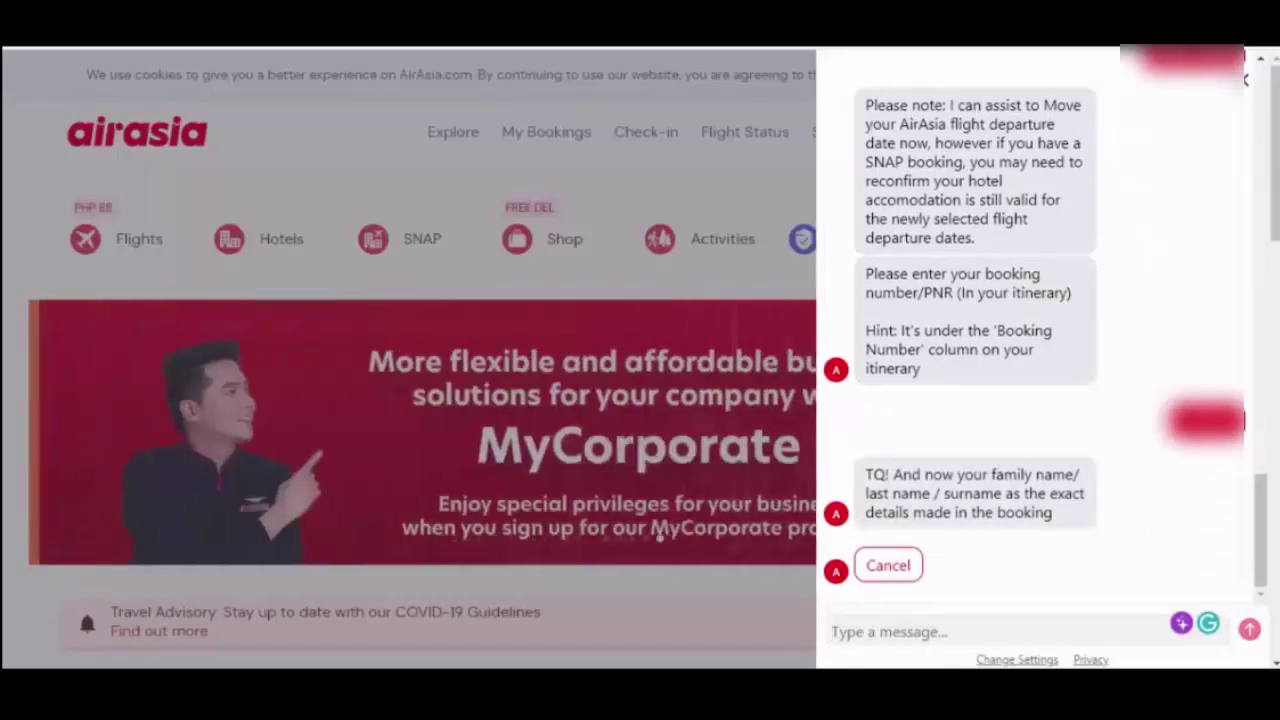
pyautogui.click(860, 634)
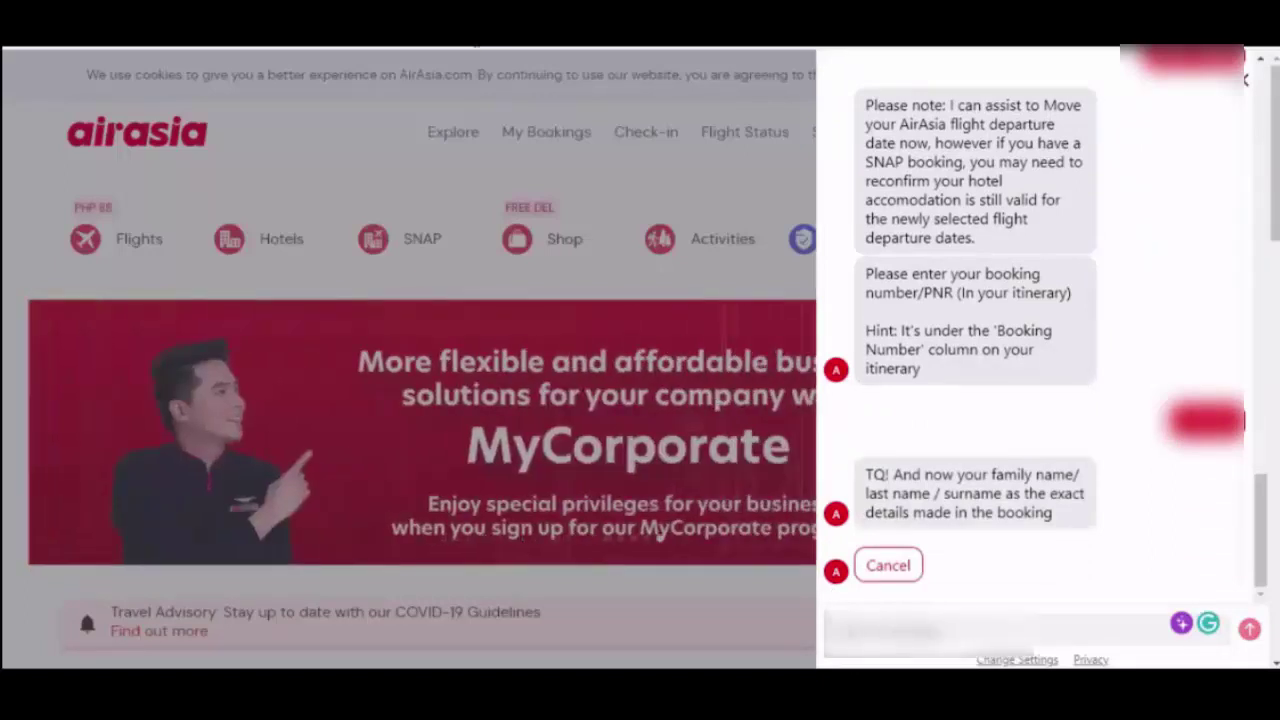
pyautogui.write('????')
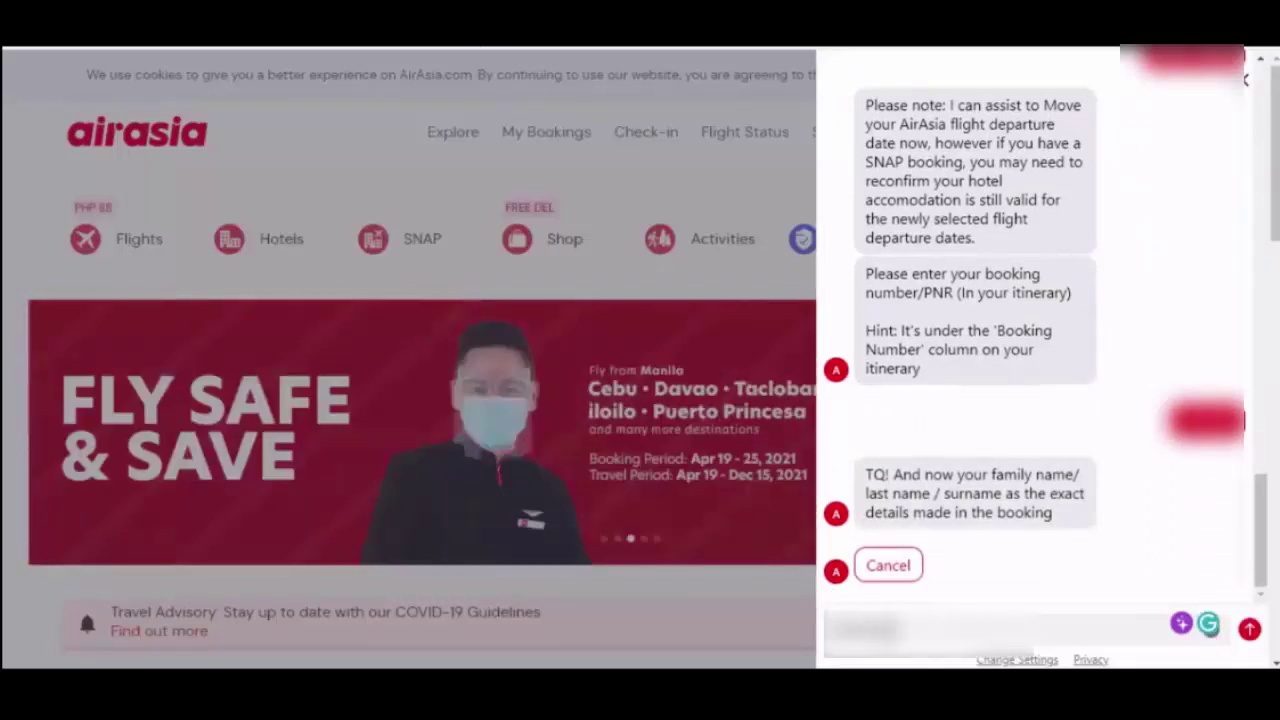
pyautogui.write('??')
pyautogui.press('Return')
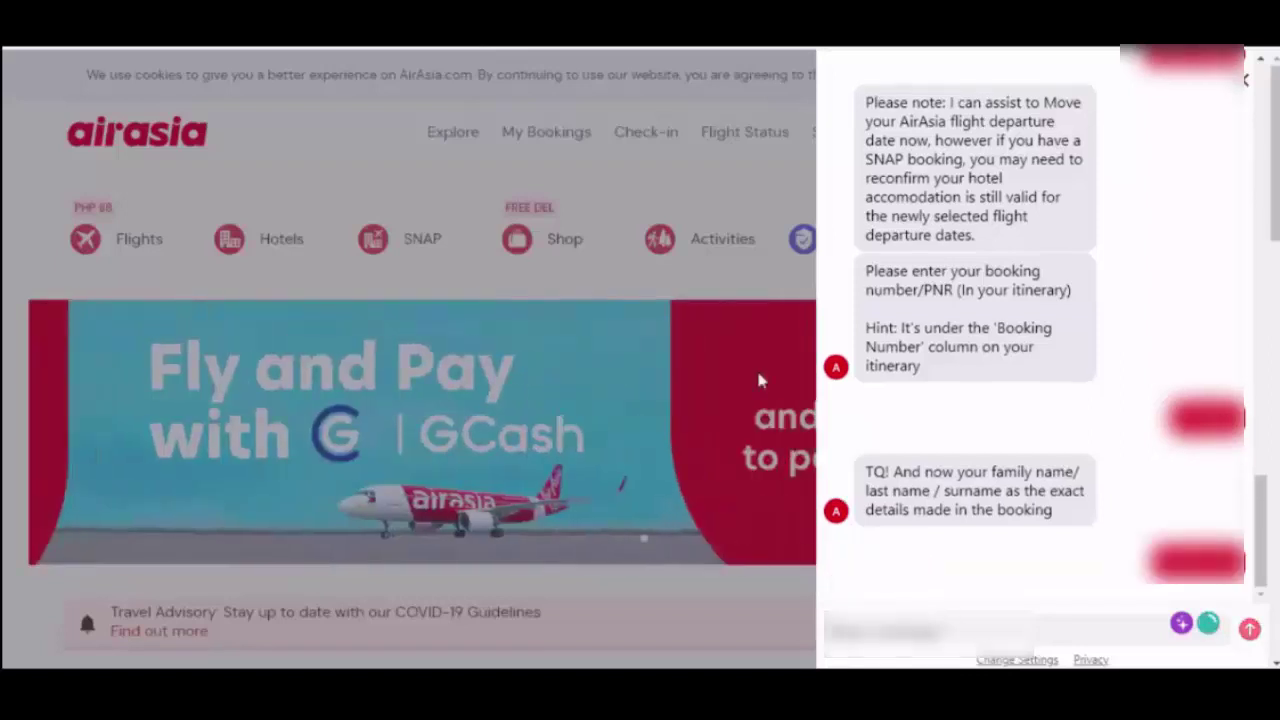
pyautogui.write('????')
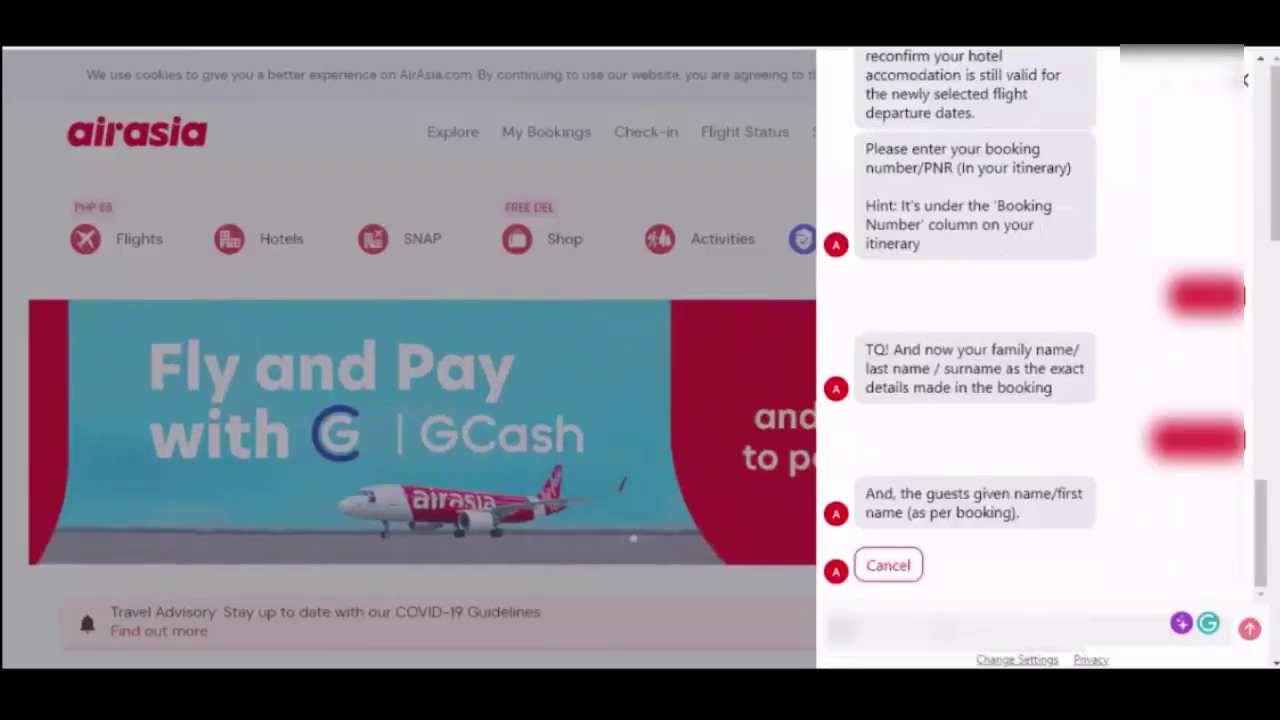
pyautogui.write('??')
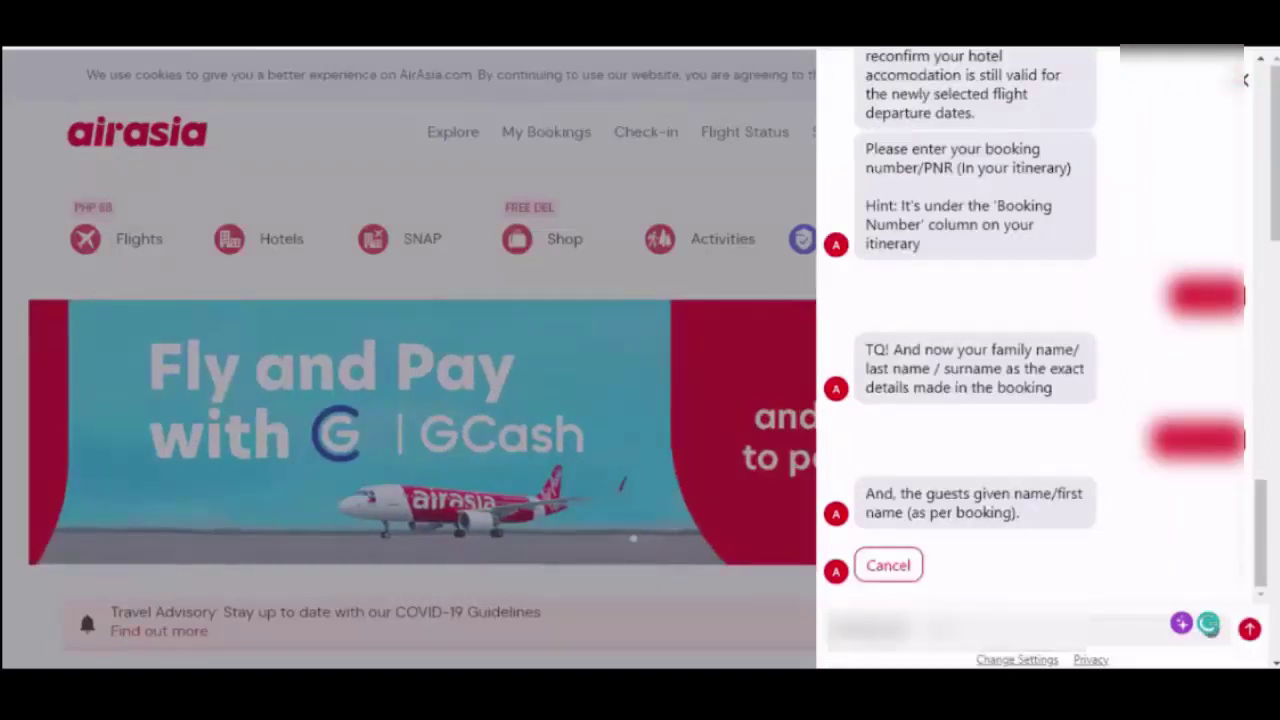
pyautogui.press('Return')
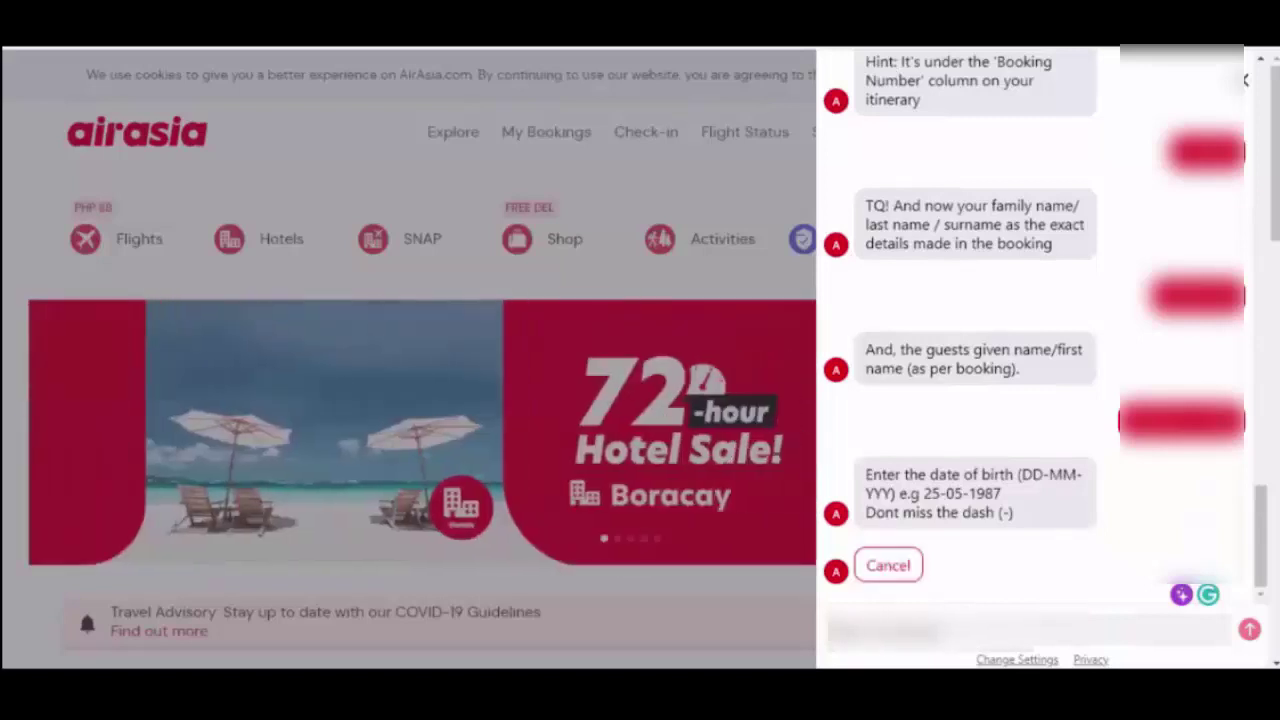
# - Send the passenger's date of birth and the booking e-mail address
pyautogui.write('••••')
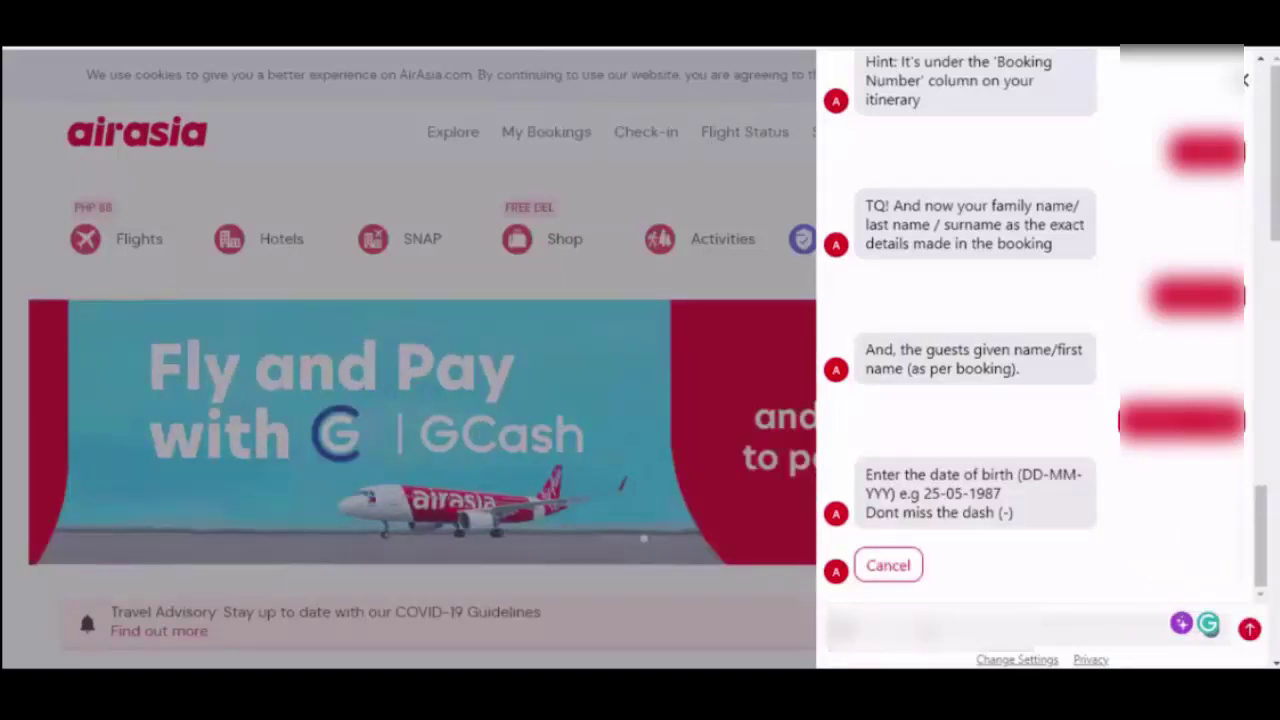
pyautogui.write('••••••')
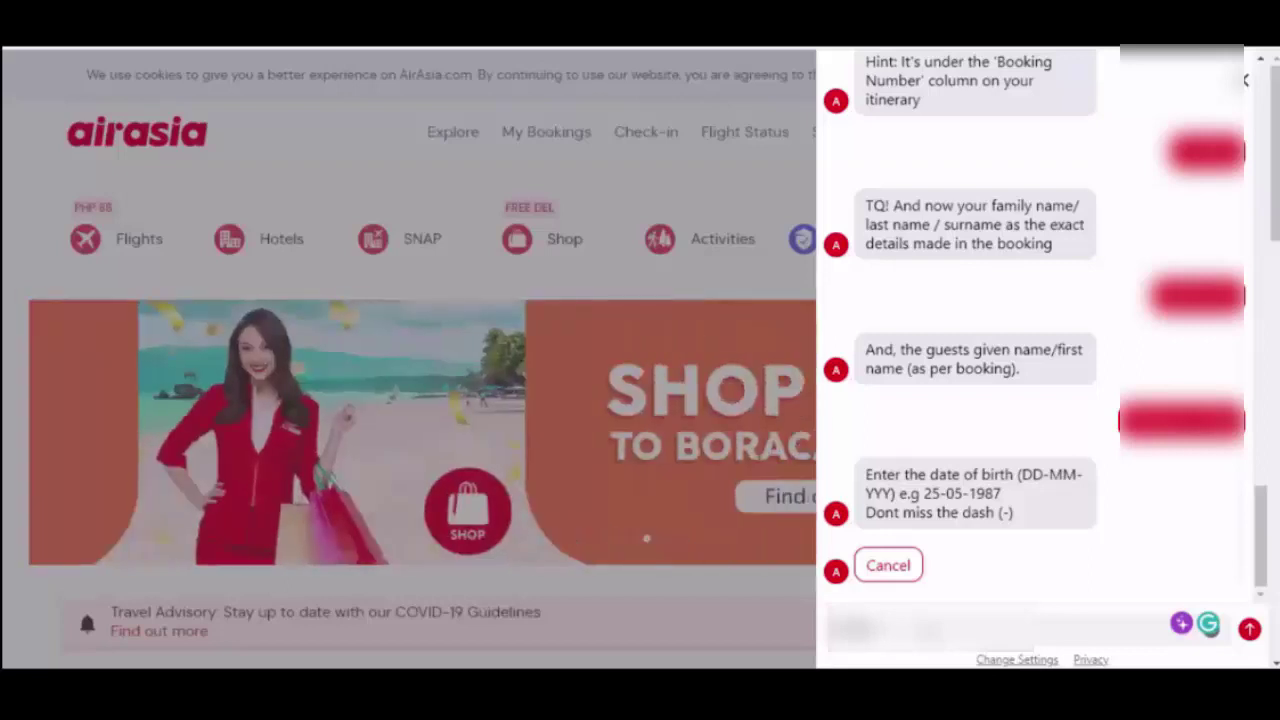
pyautogui.press('Return')
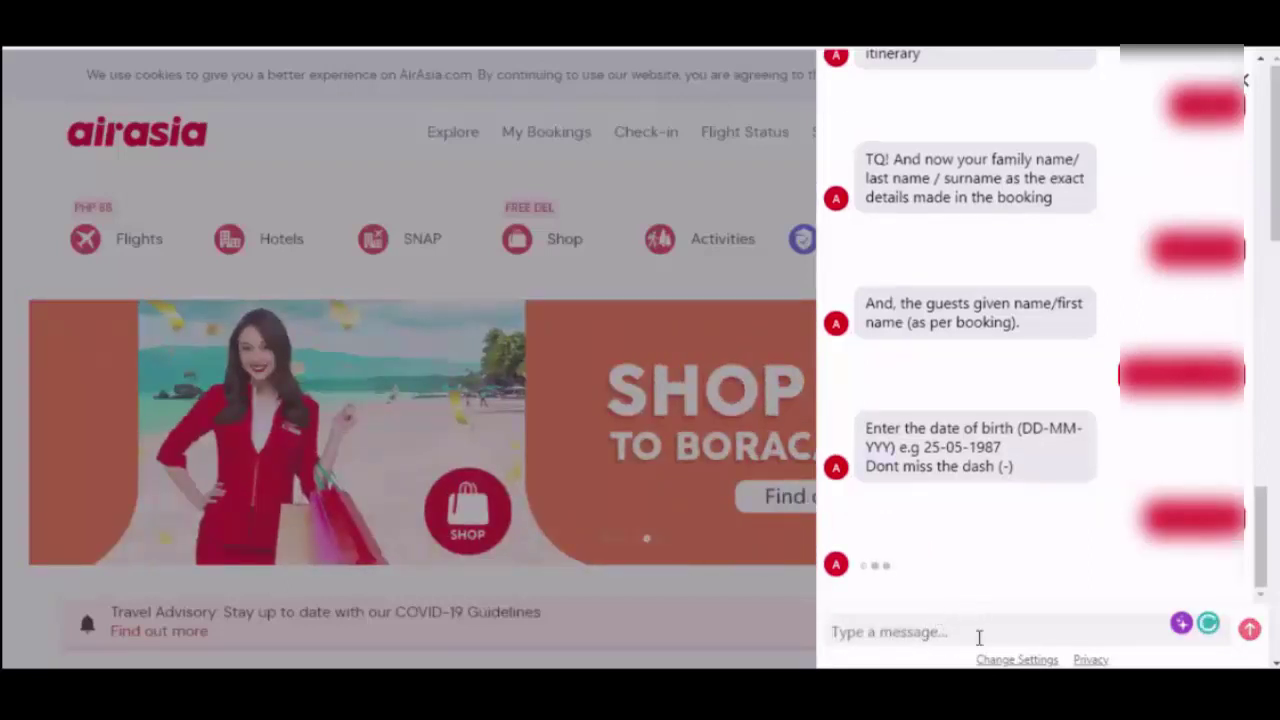
pyautogui.write('••••')
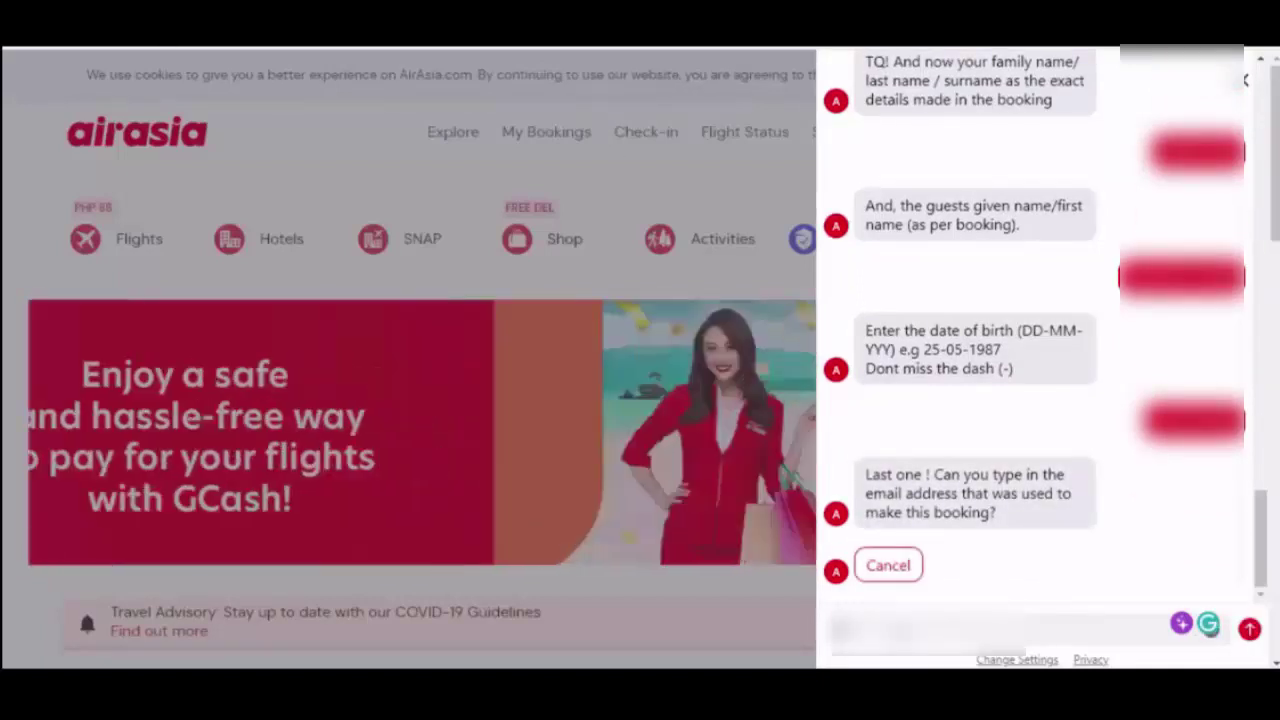
pyautogui.write('•••••')
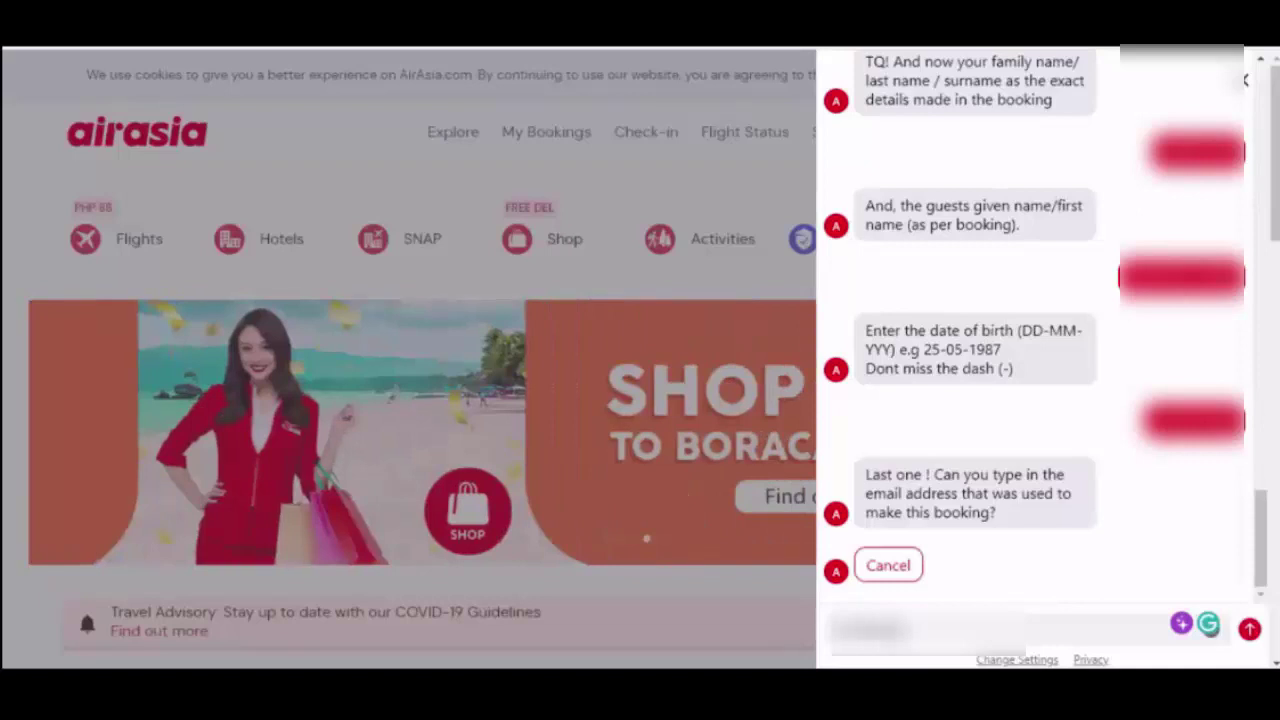
pyautogui.write('•••••')
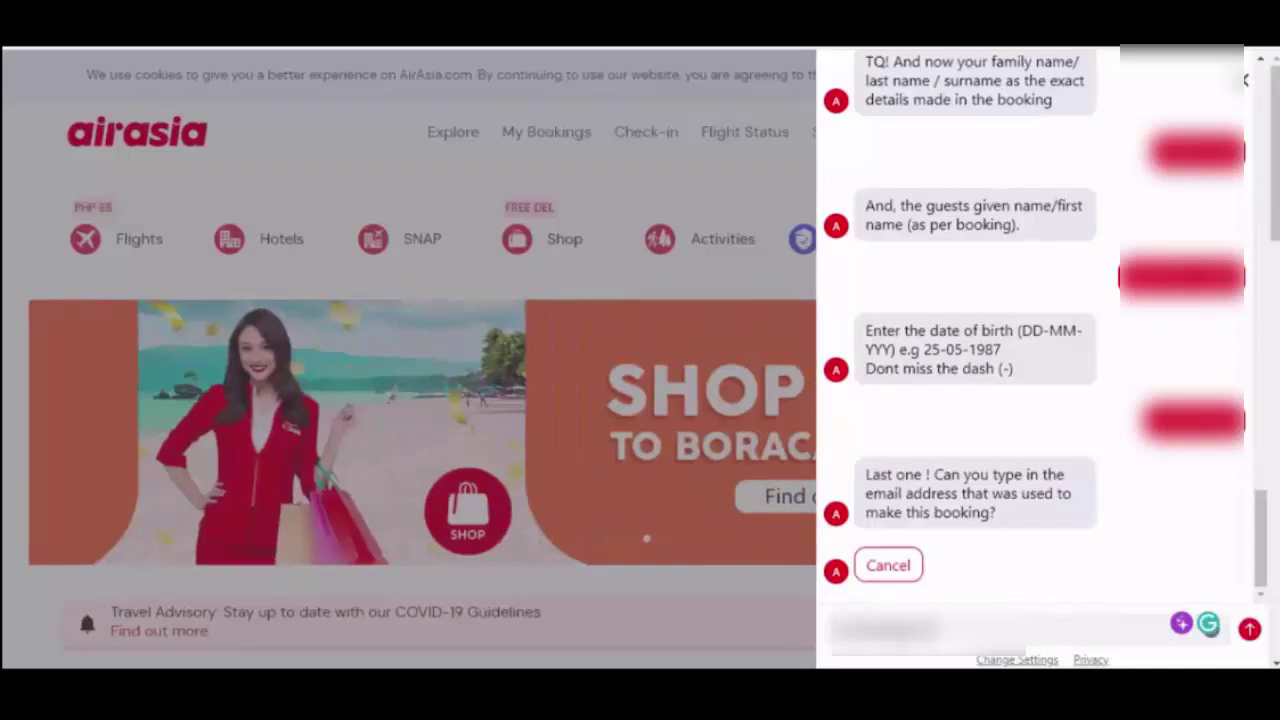
pyautogui.write('••')
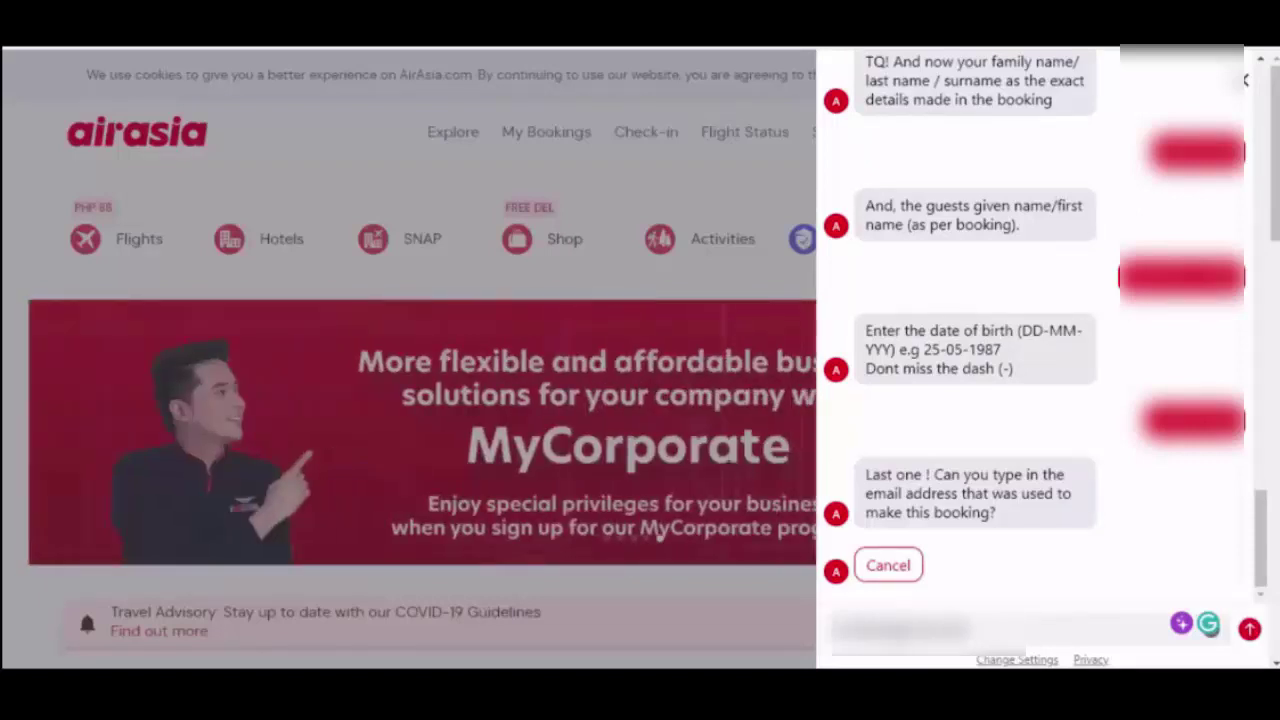
pyautogui.write('••••••••')
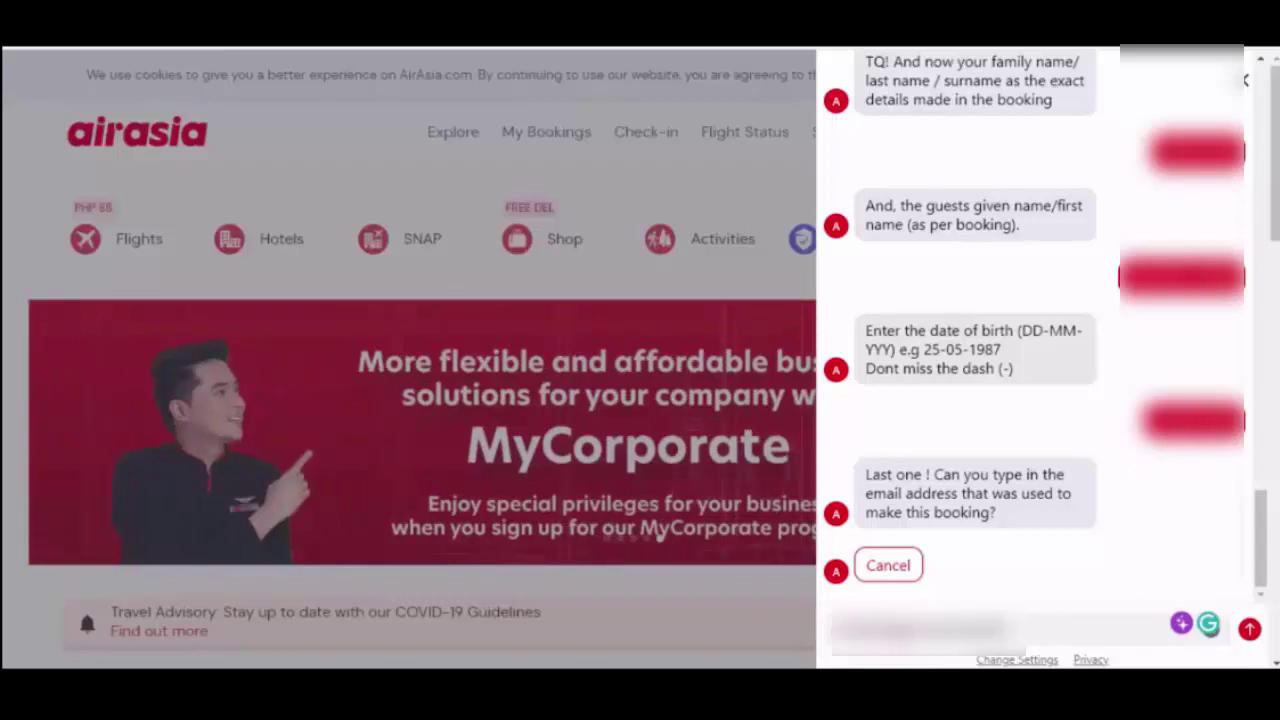
pyautogui.write('•••••')
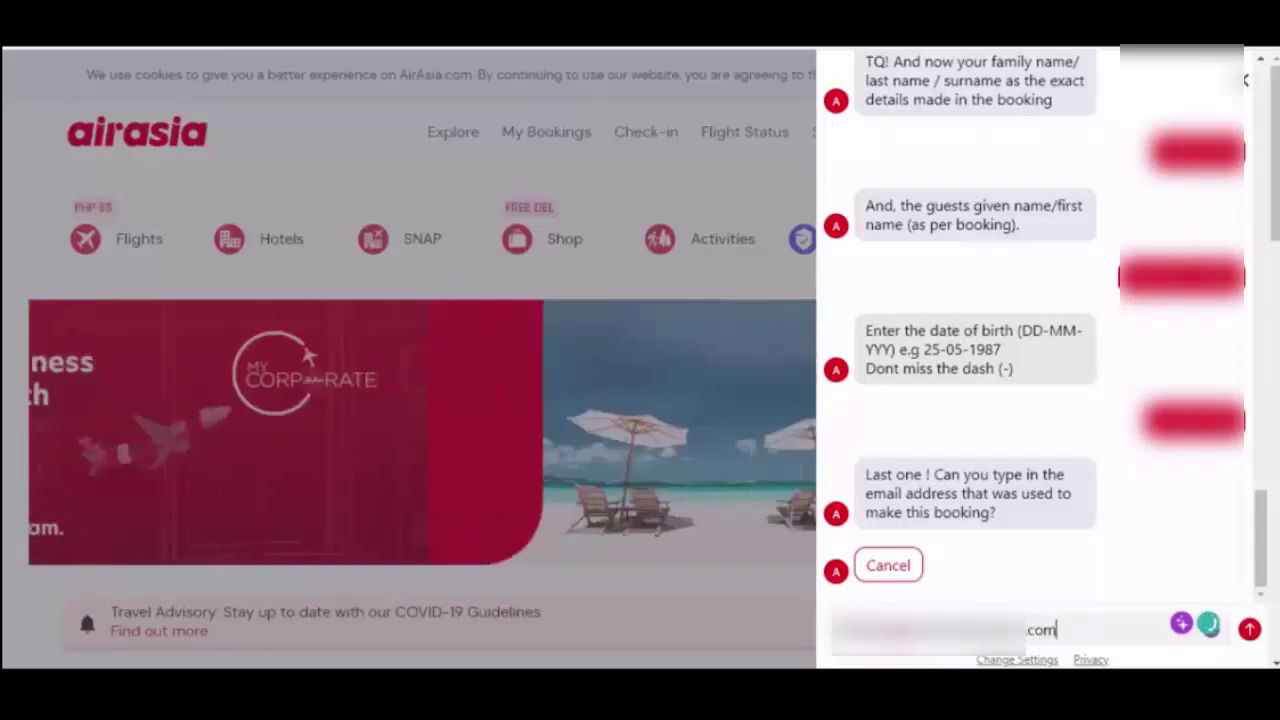
pyautogui.press('Return')
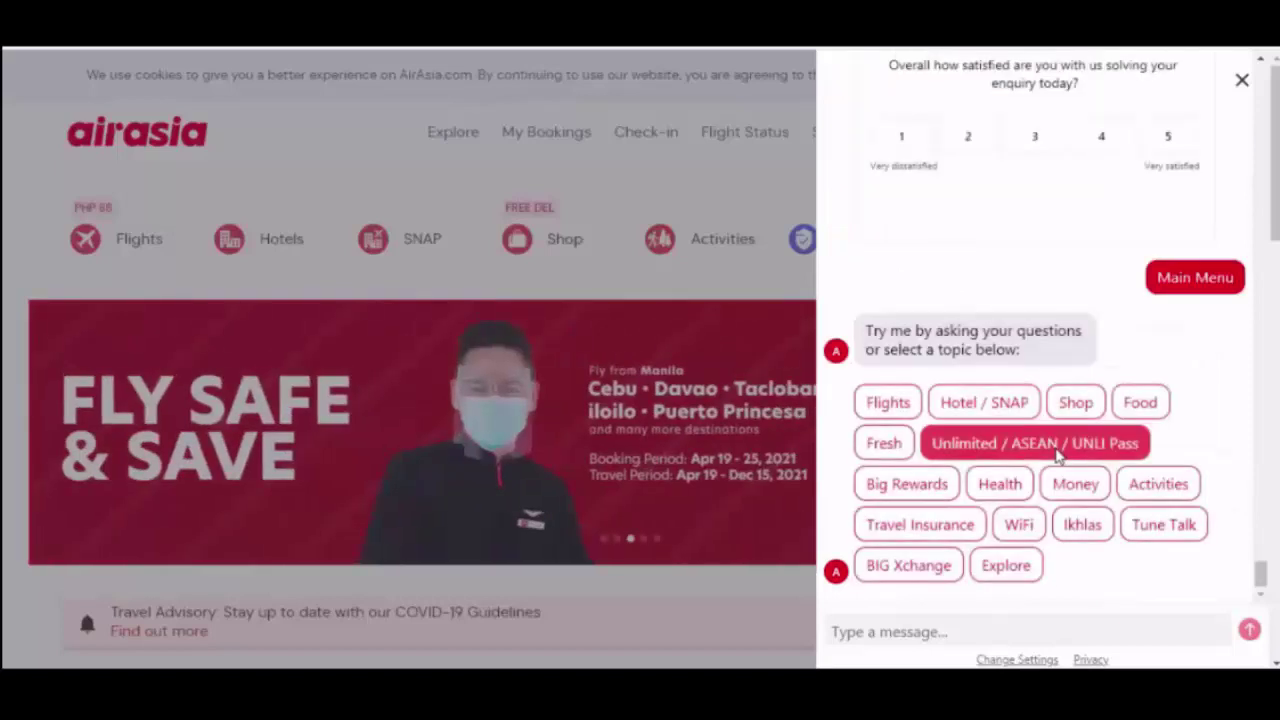
# - Choose Flights, then Flight Status, and search by flight number
pyautogui.click(888, 404)
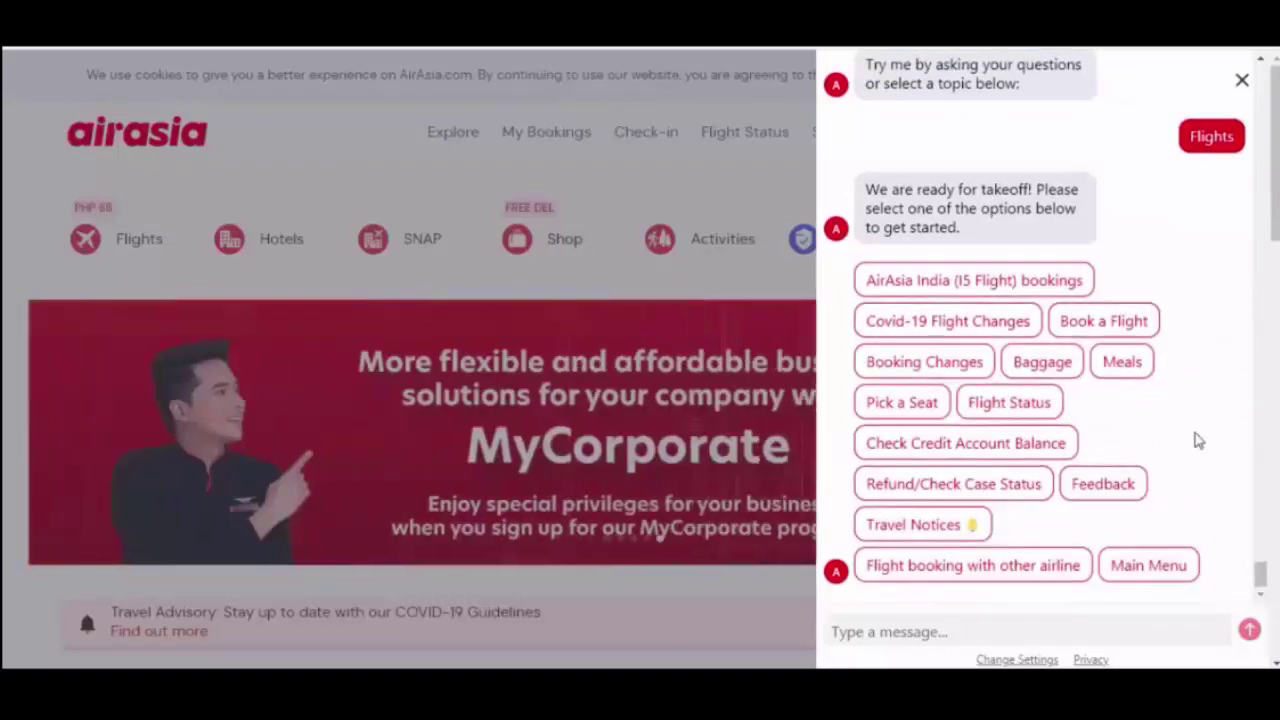
pyautogui.scroll(1, 1020, 494)
pyautogui.click(1010, 494)
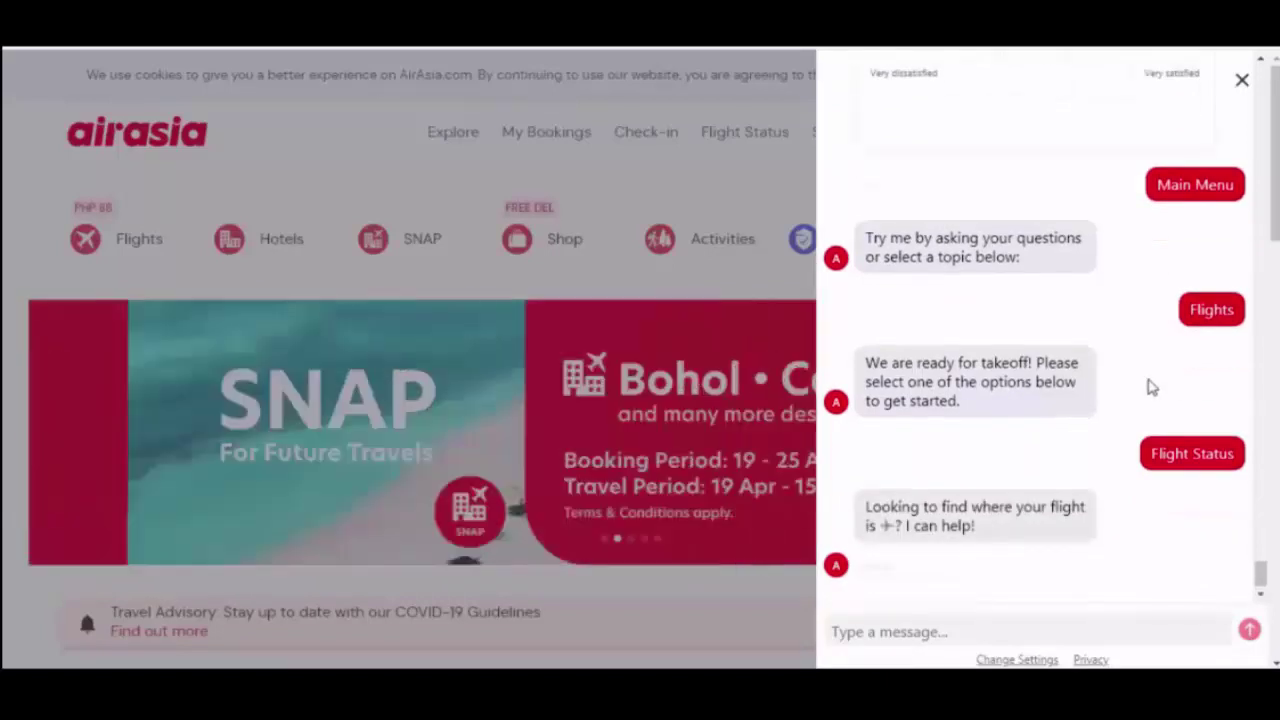
pyautogui.click(944, 631)
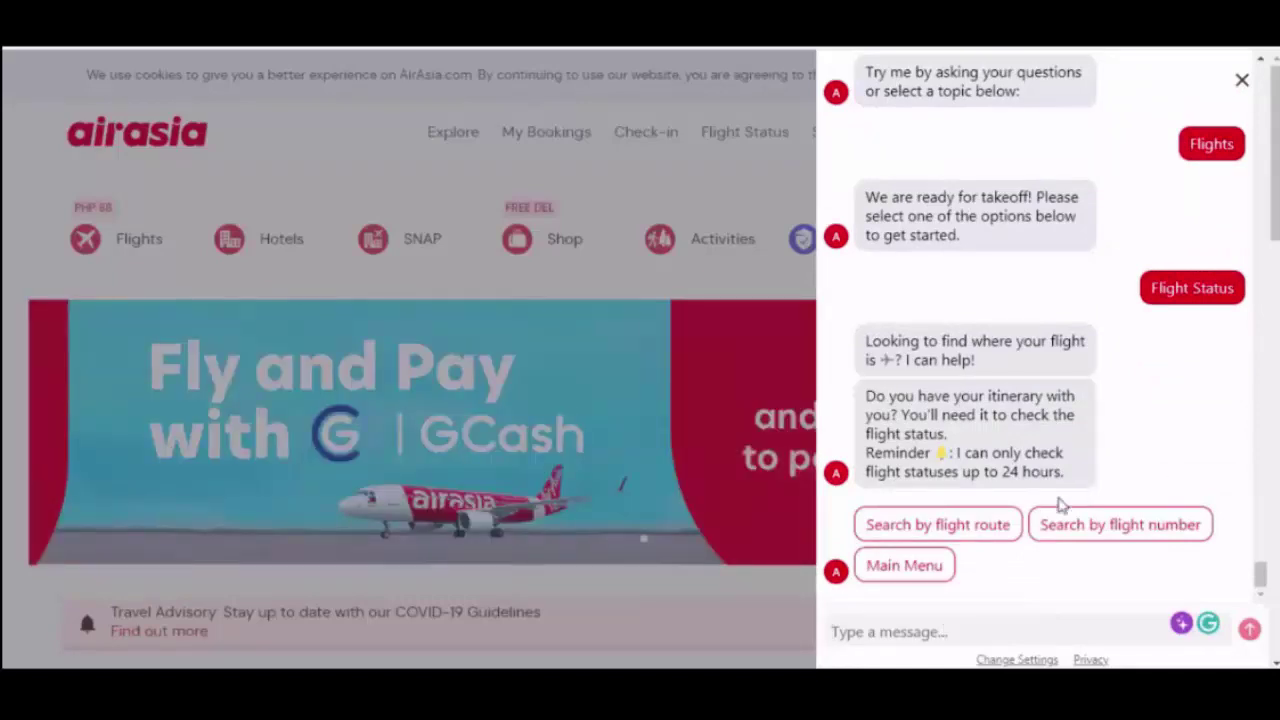
pyautogui.click(1058, 528)
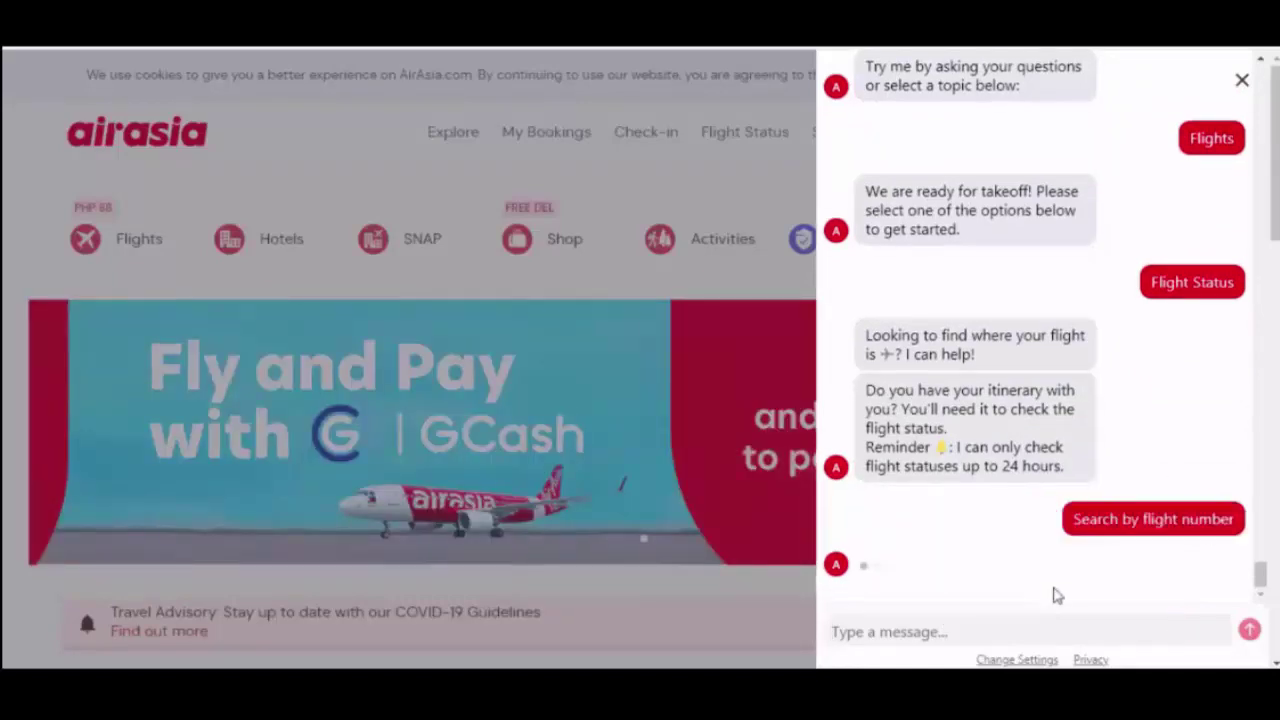
# - Enter the flight date 20-05-2021 and flight number Z277512
pyautogui.click(937, 630)
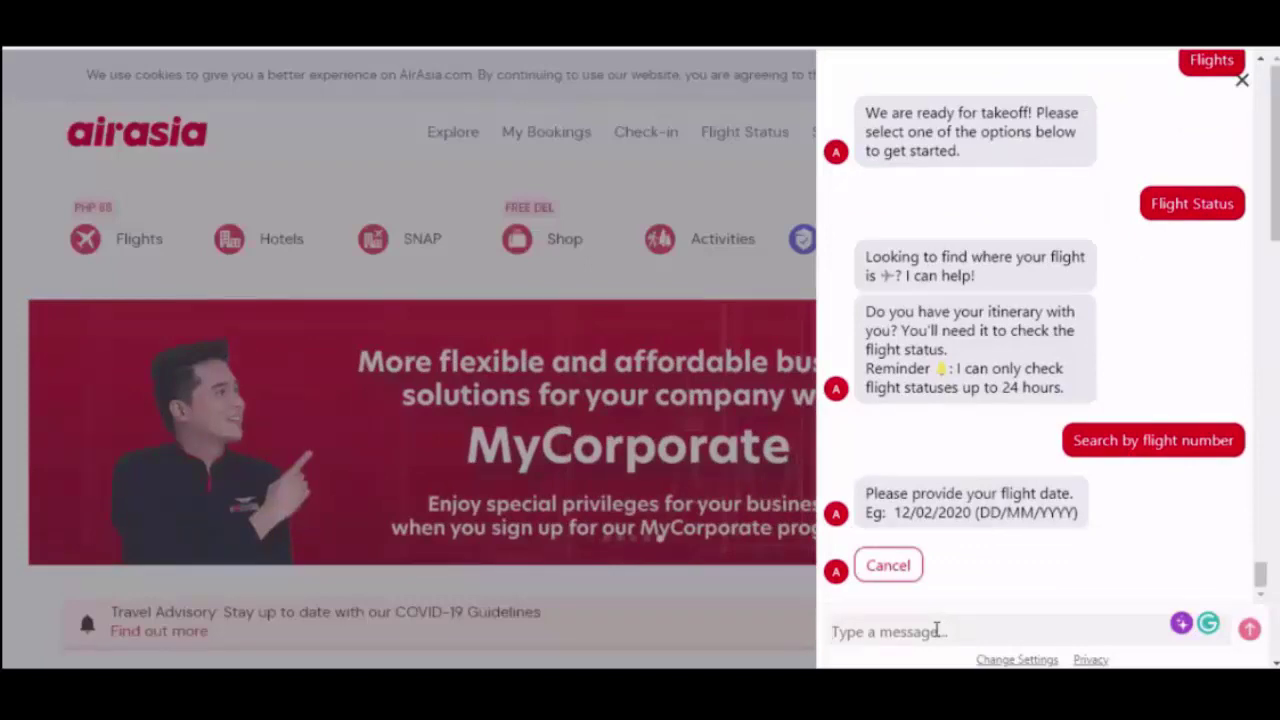
pyautogui.write('20')
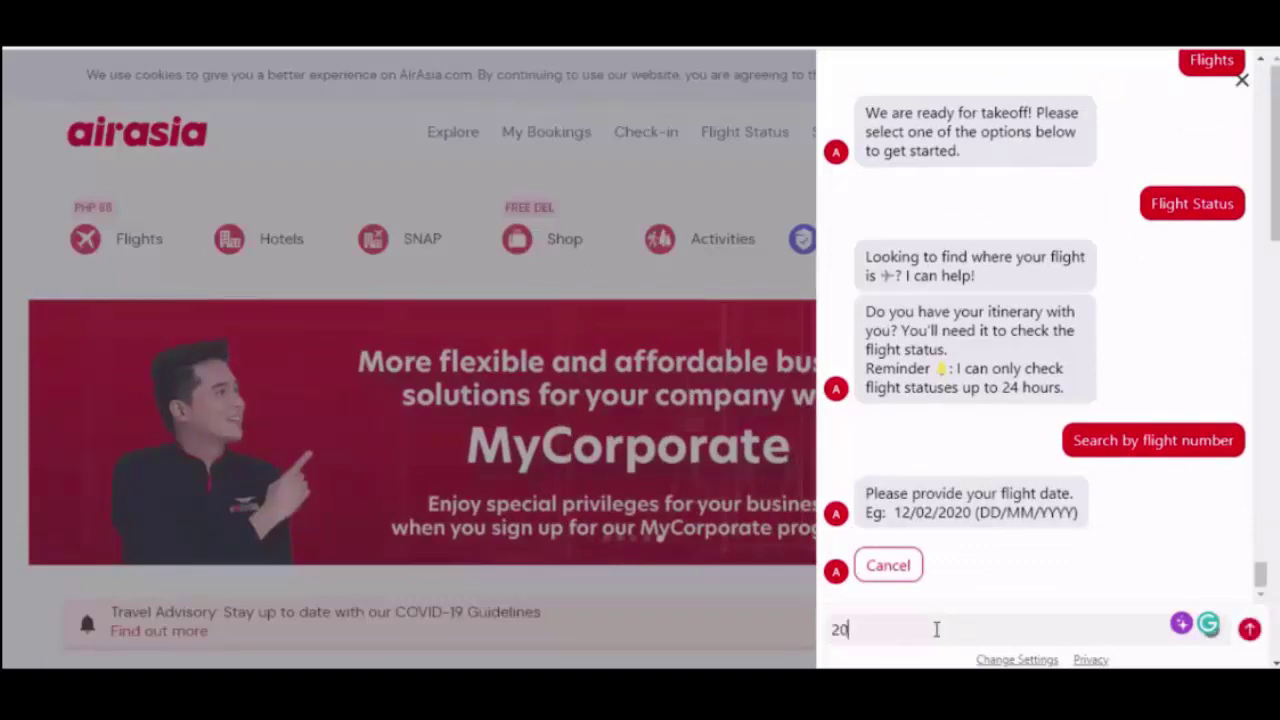
pyautogui.write('-05')
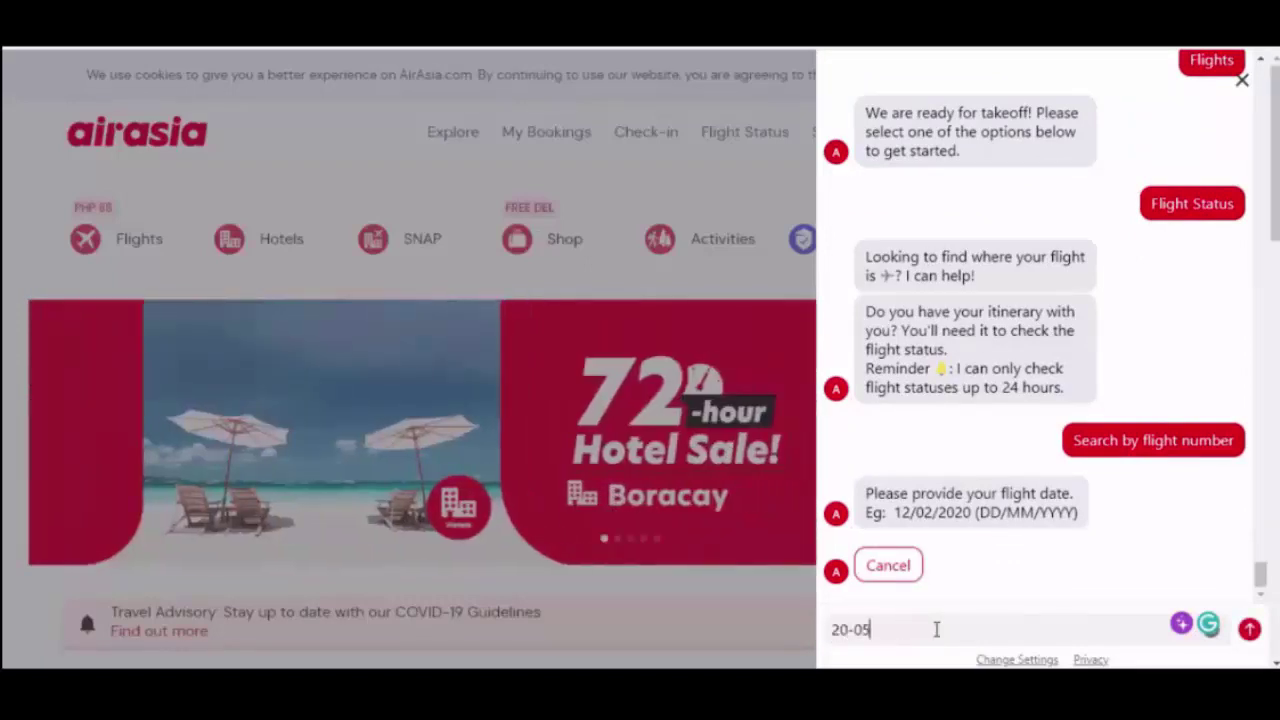
pyautogui.write('-2021')
pyautogui.press('Return')
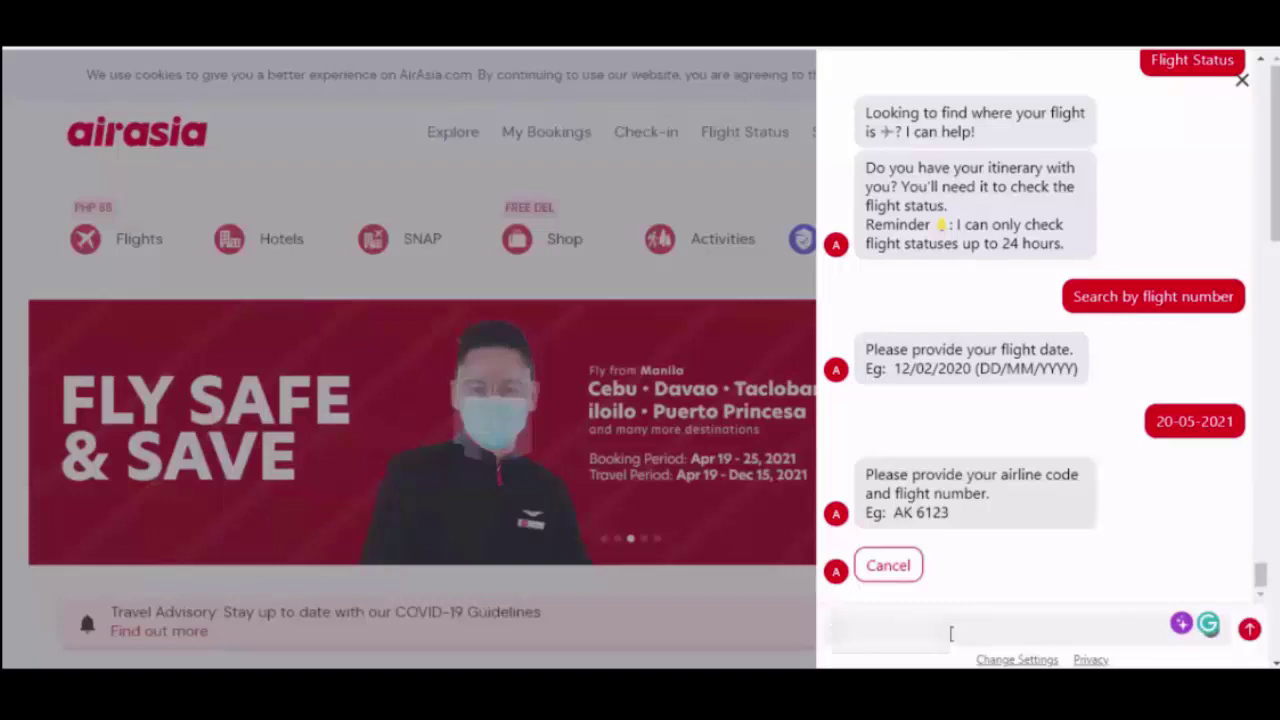
pyautogui.write('Z2')
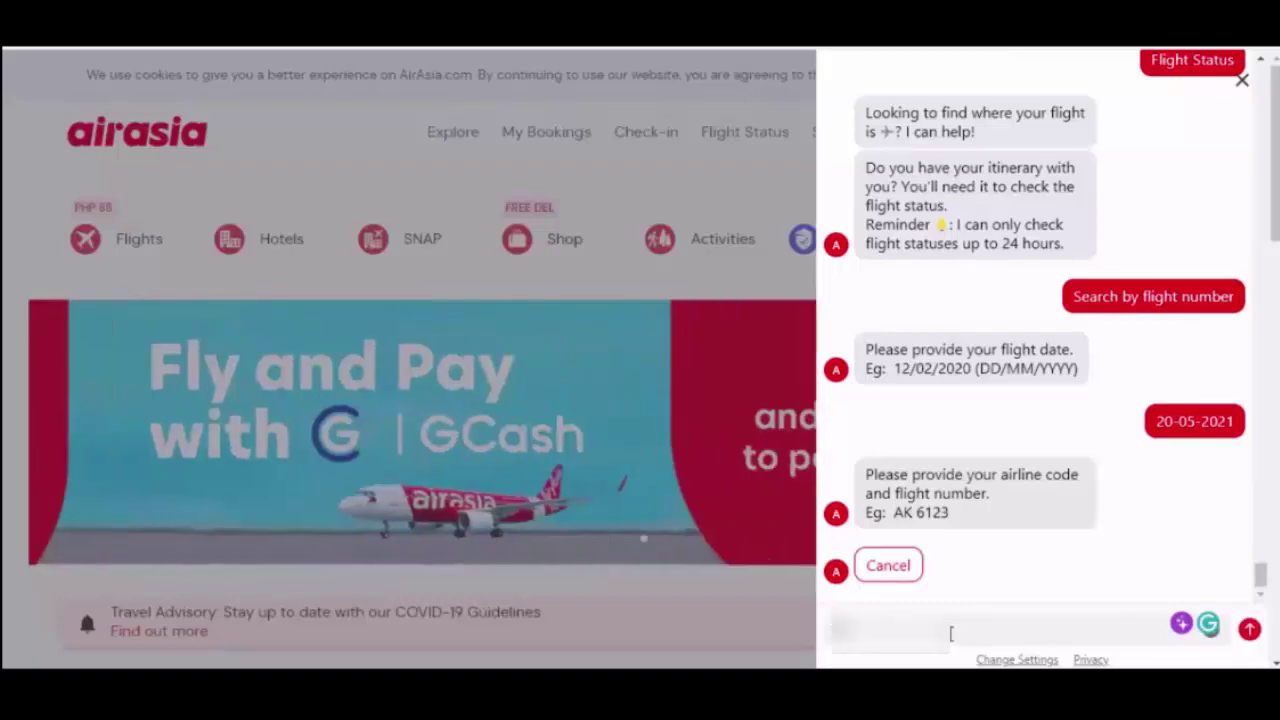
pyautogui.write('77512')
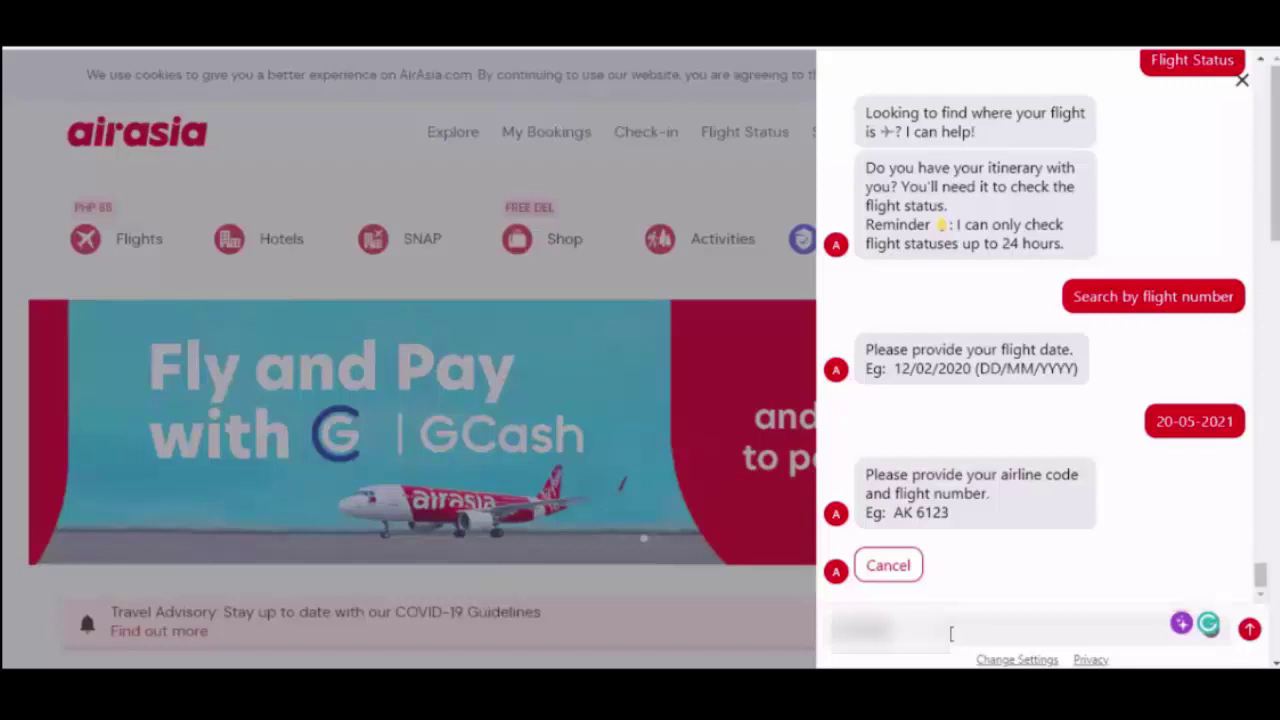
pyautogui.press('Return')
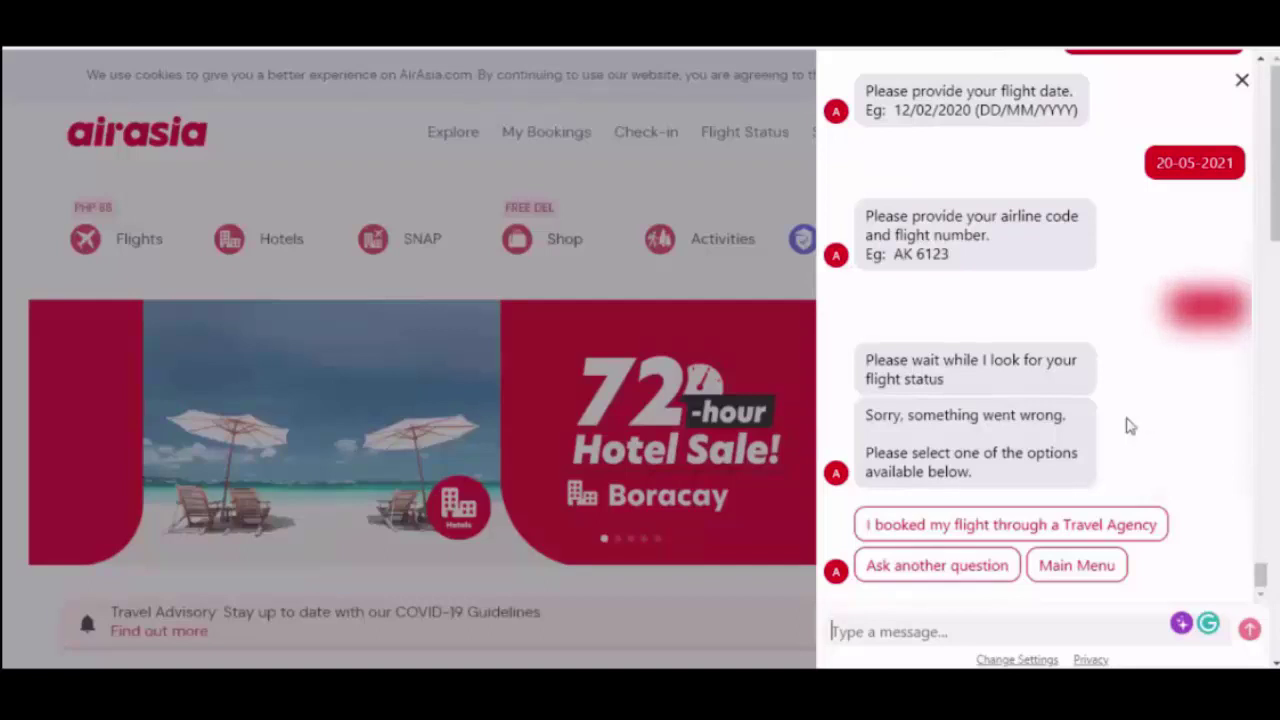
# - Choose Ask another question, then answer No to trying another question
pyautogui.click(983, 578)
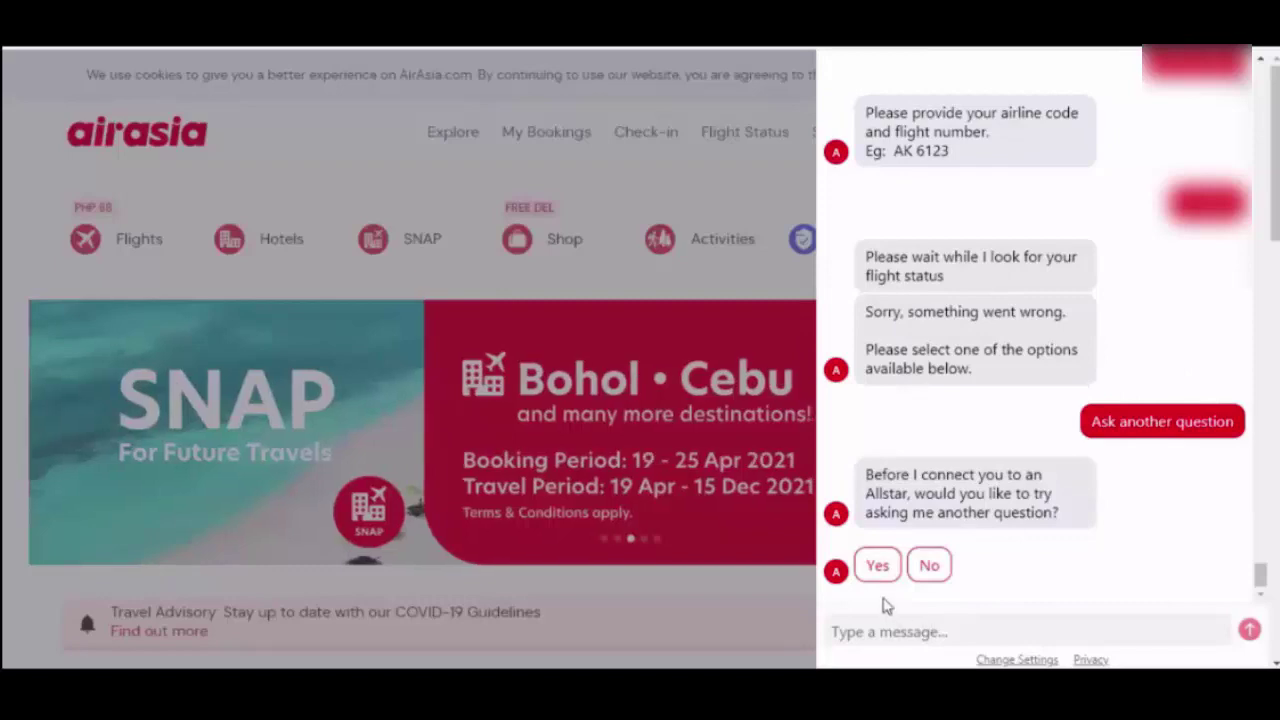
pyautogui.click(929, 565)
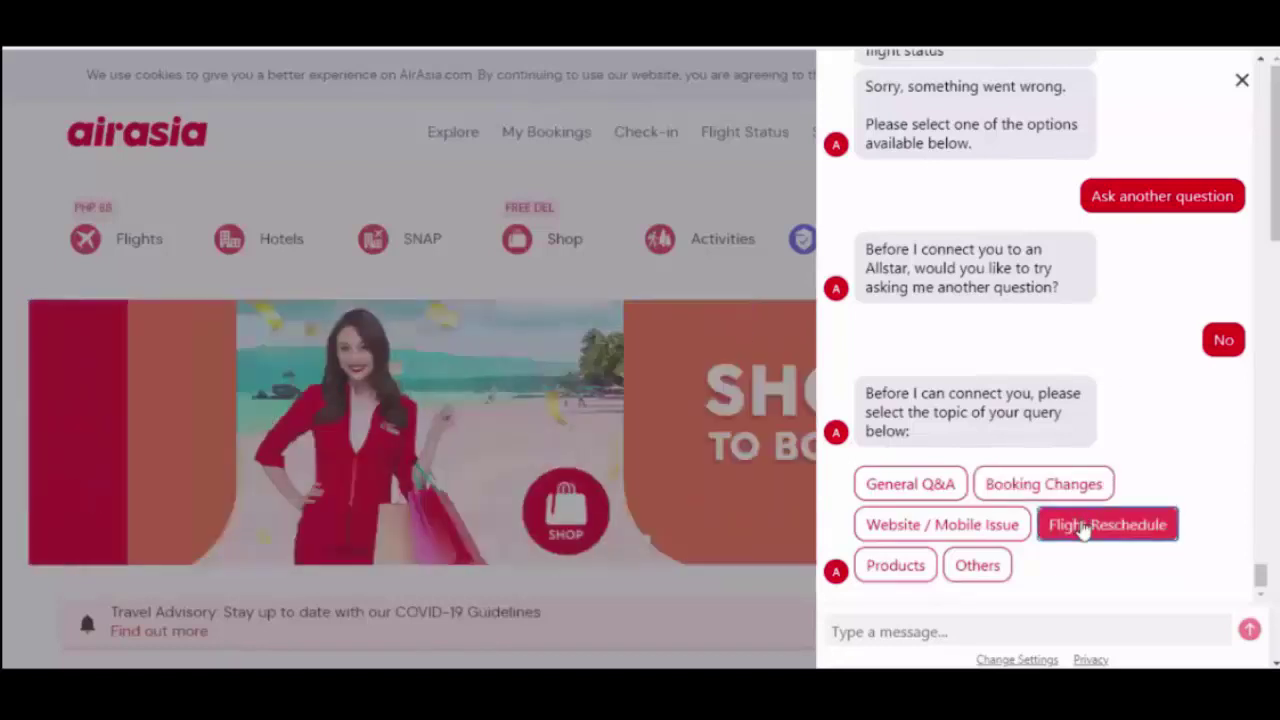
# - Pick Flight Reschedule as the topic, send your full name and e-mail, and type the booking number
pyautogui.click(1089, 523)
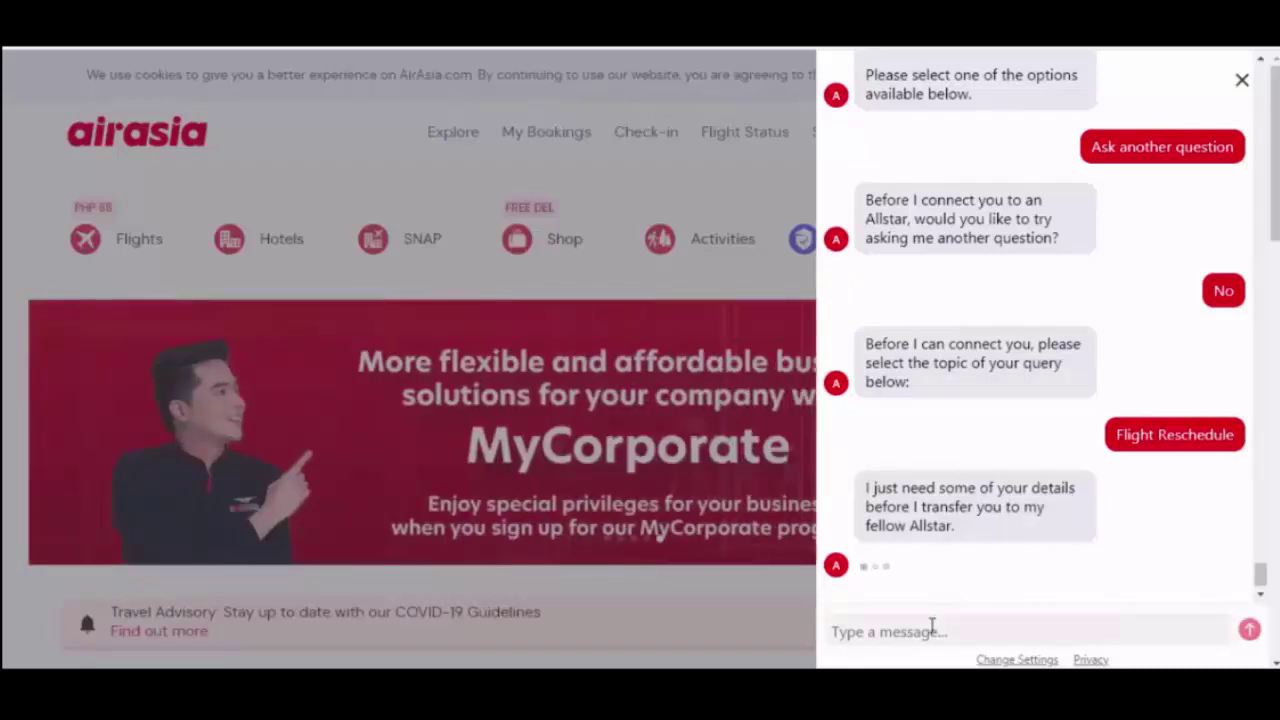
pyautogui.click(932, 626)
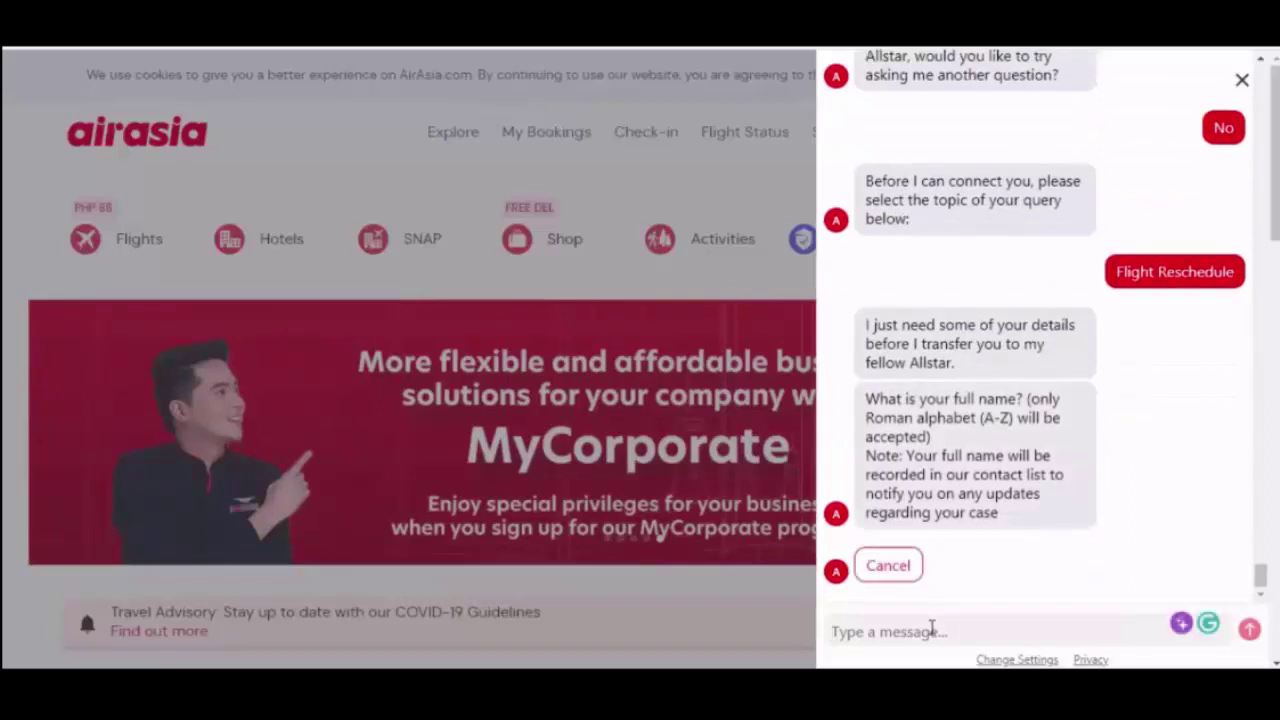
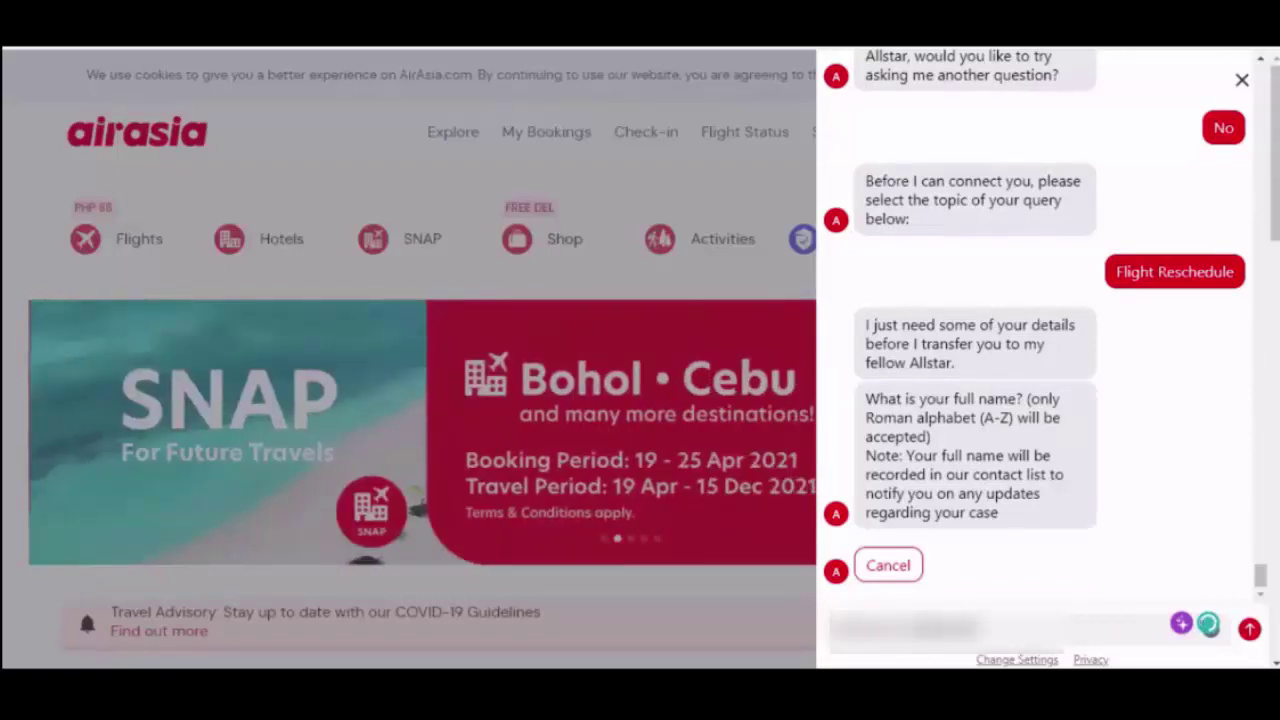
pyautogui.write('s')
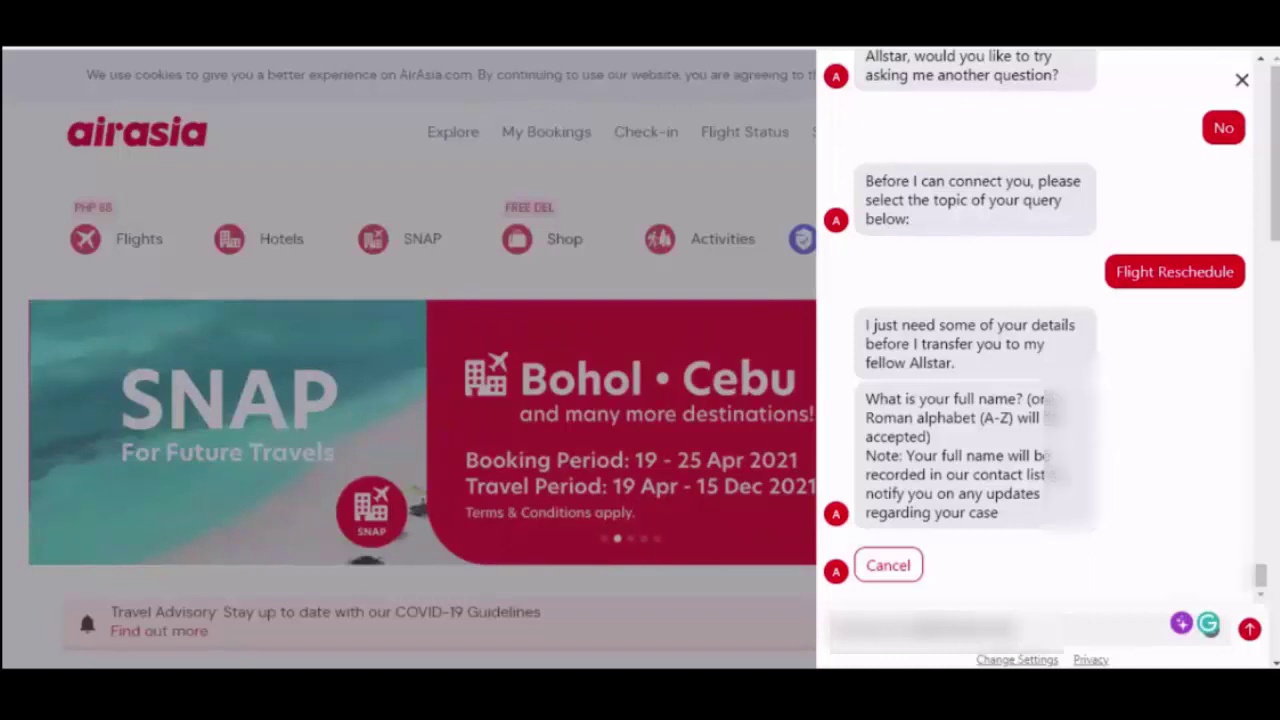
pyautogui.press('Return')
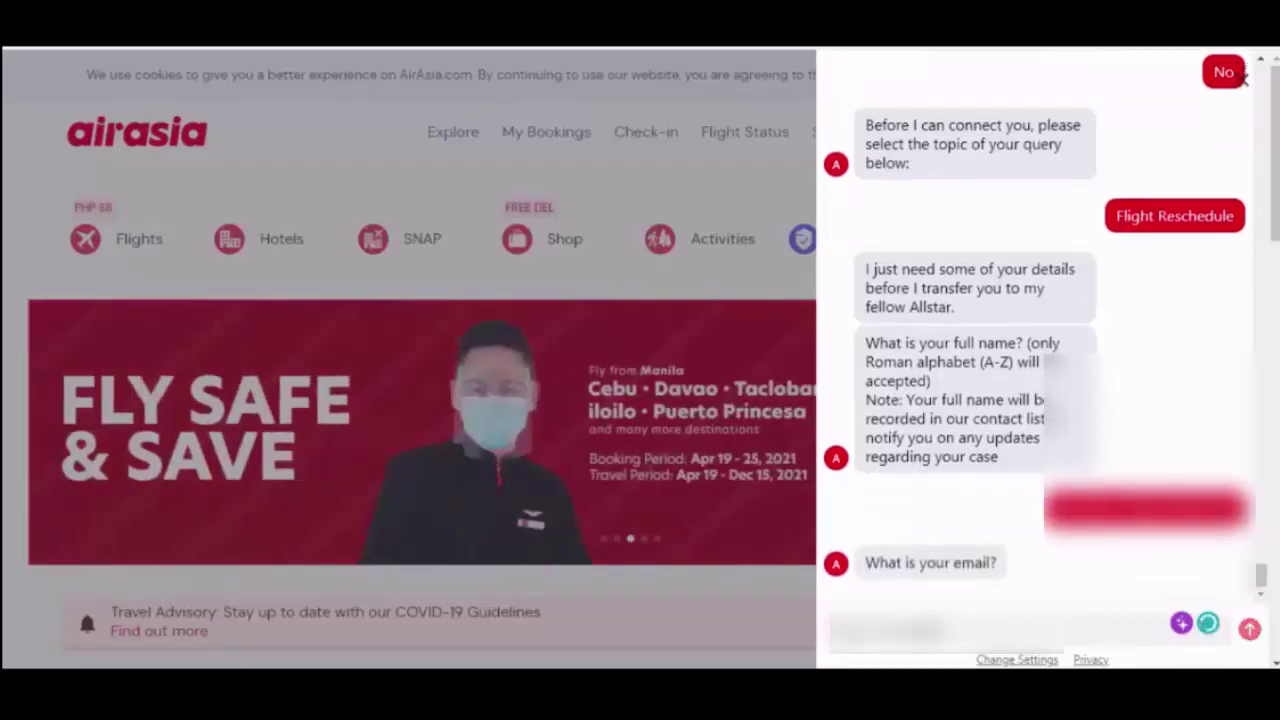
pyautogui.write('a')
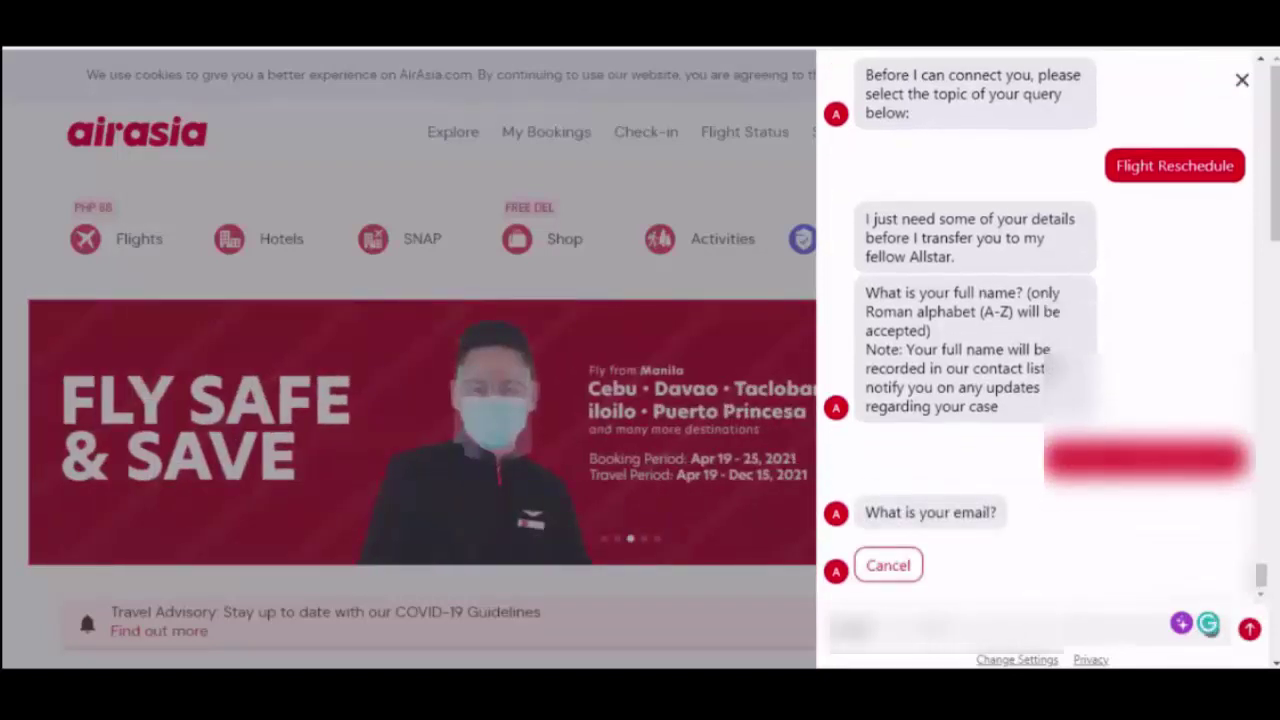
pyautogui.write('a')
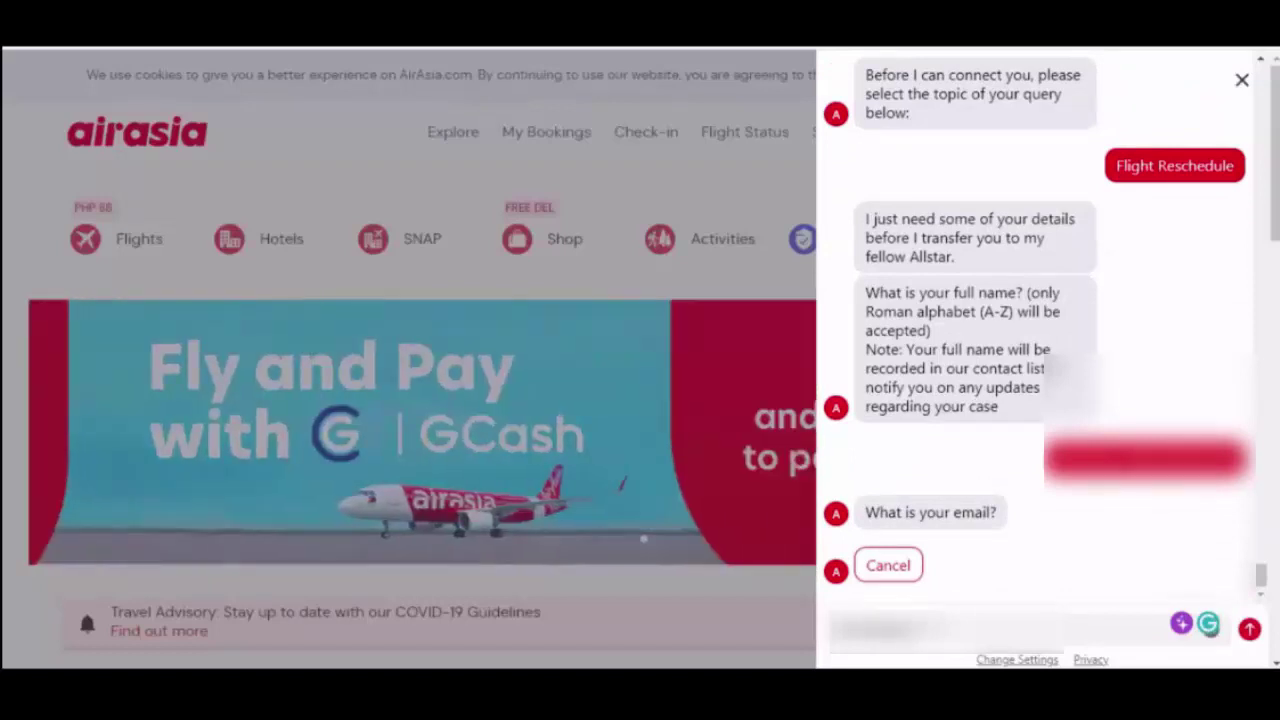
pyautogui.write('aaaaaaaa')
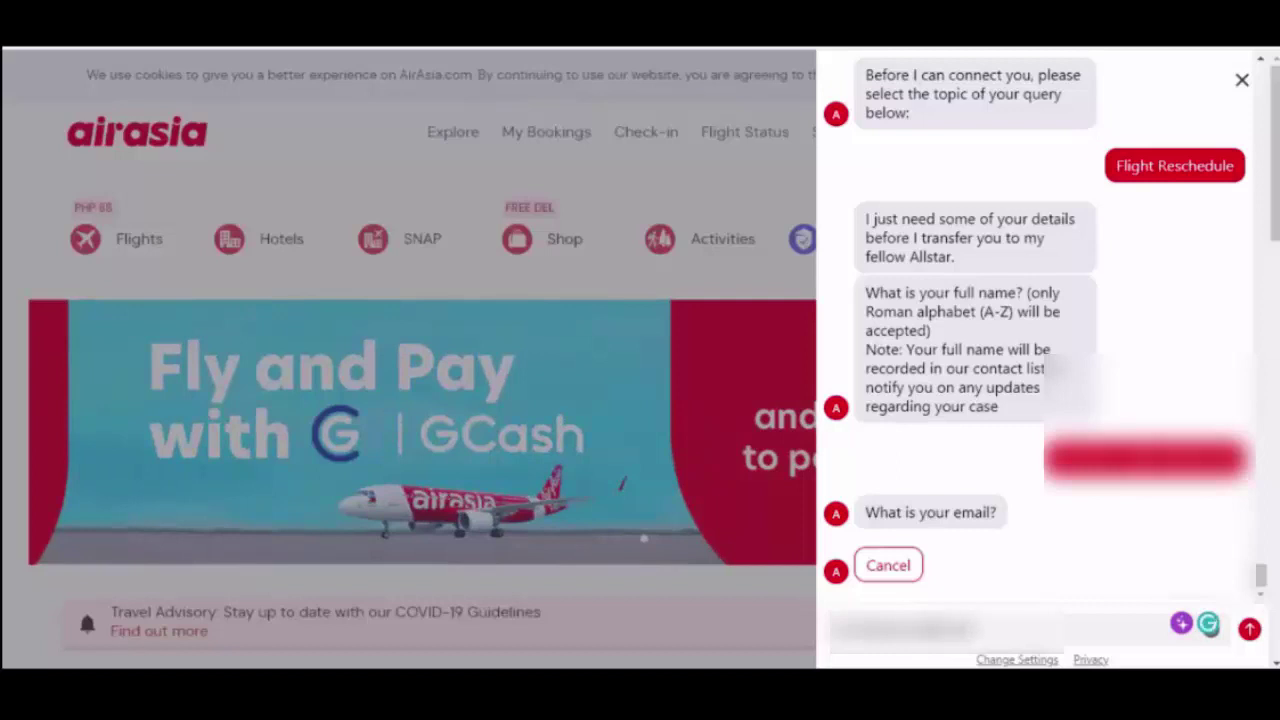
pyautogui.write('aaaaa')
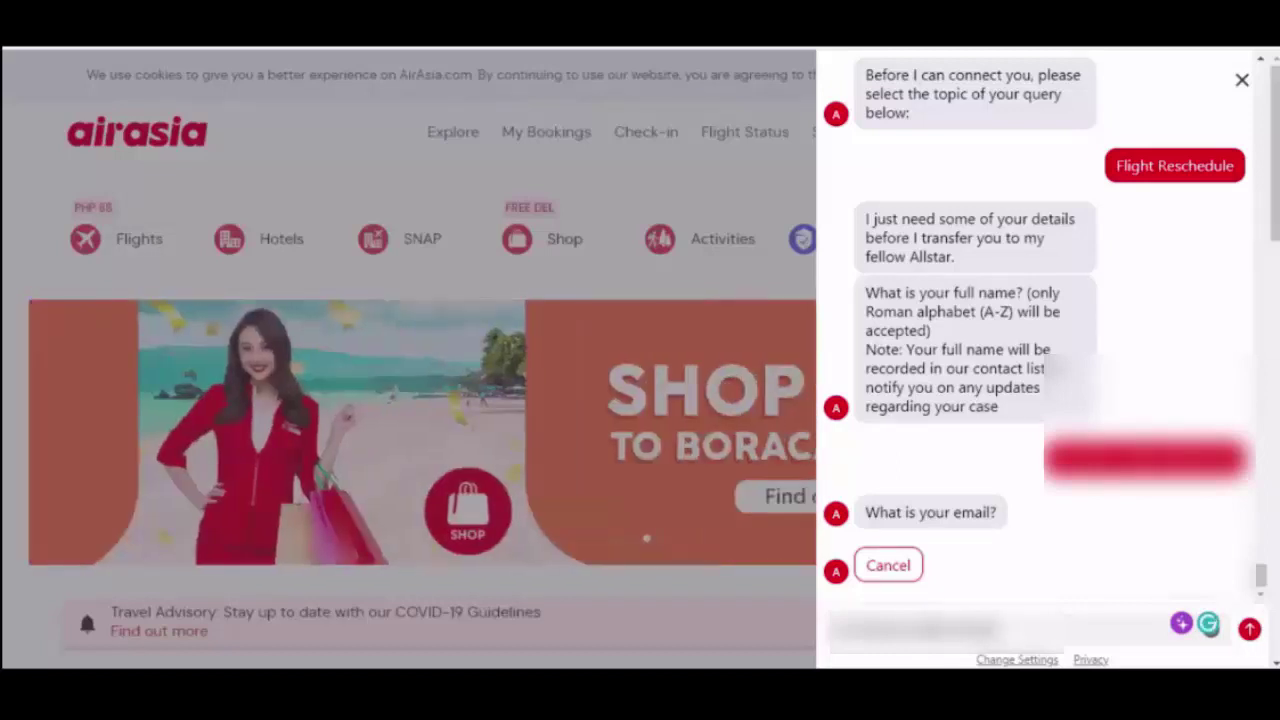
pyautogui.write('.com')
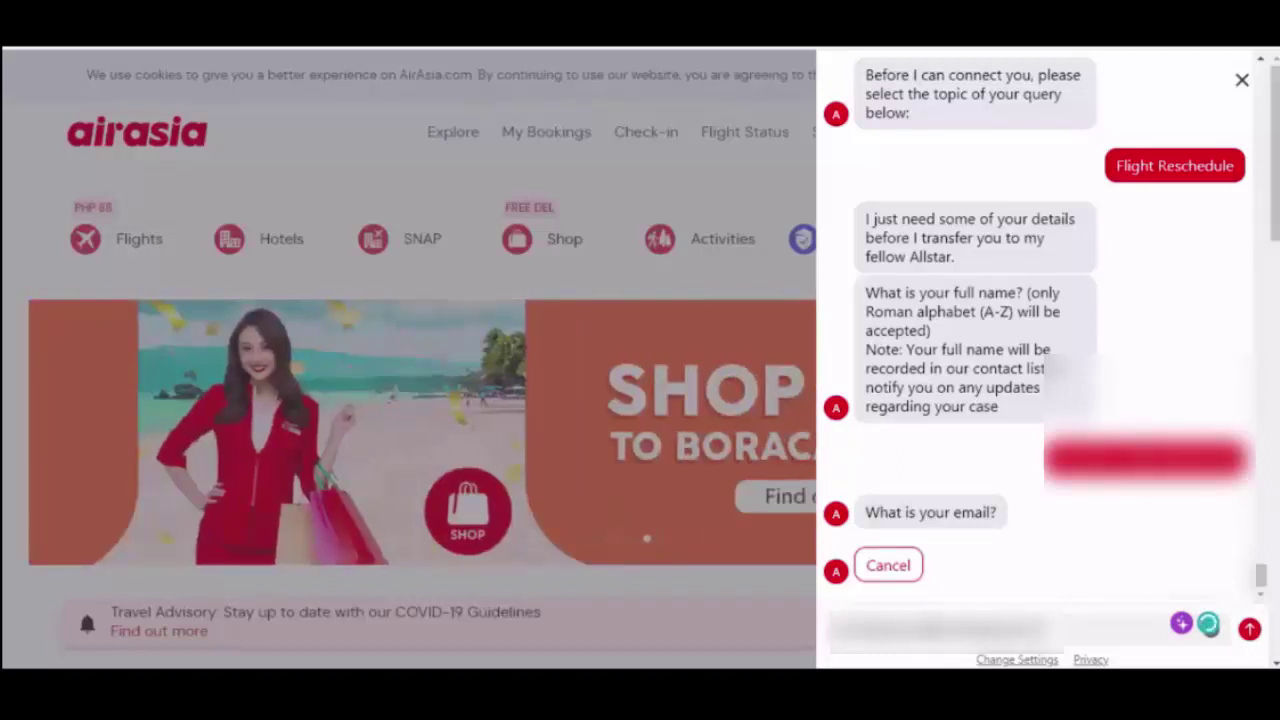
pyautogui.press('Return')
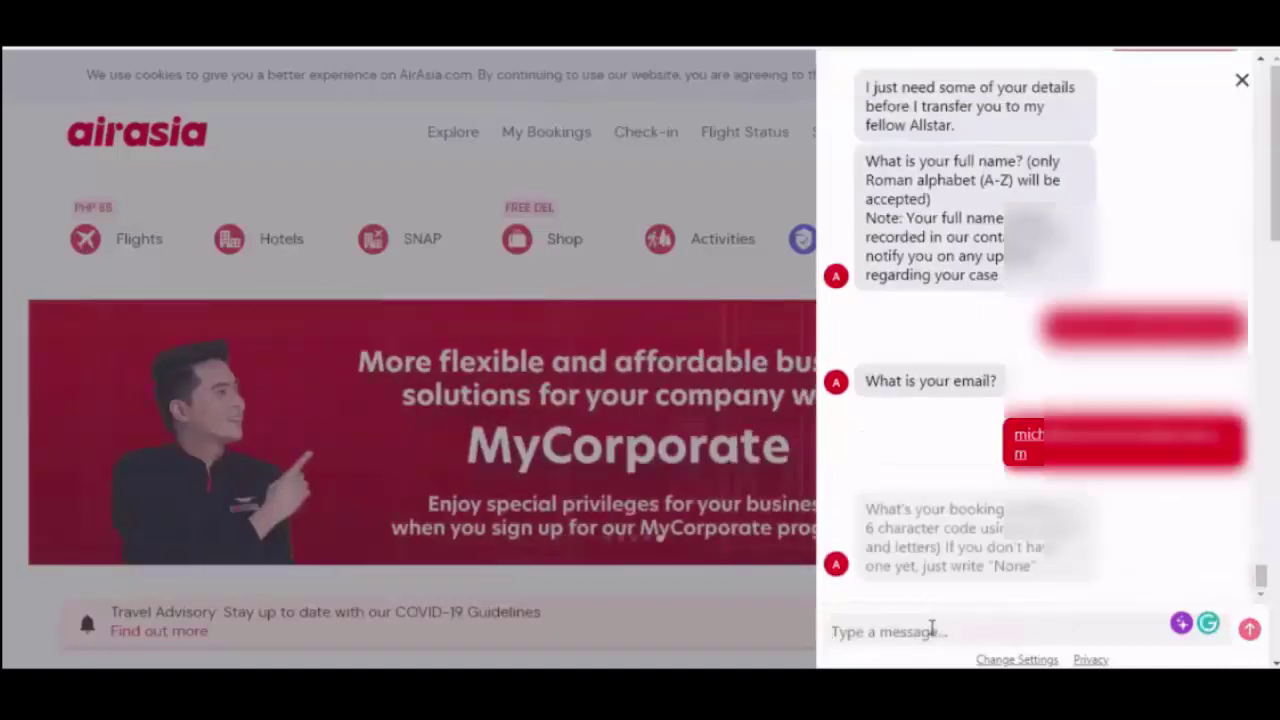
pyautogui.write('ABC123')
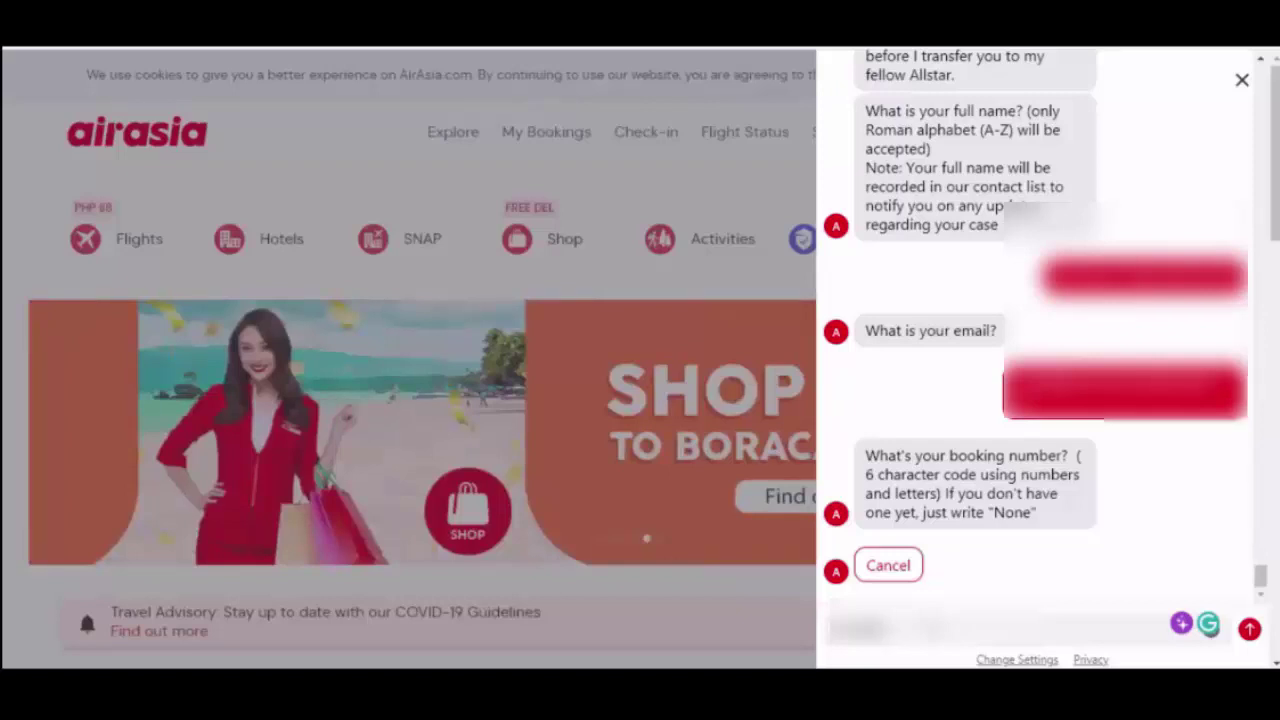
# - Send the booking number to hand the chat over to a live agent
pyautogui.press('Return')
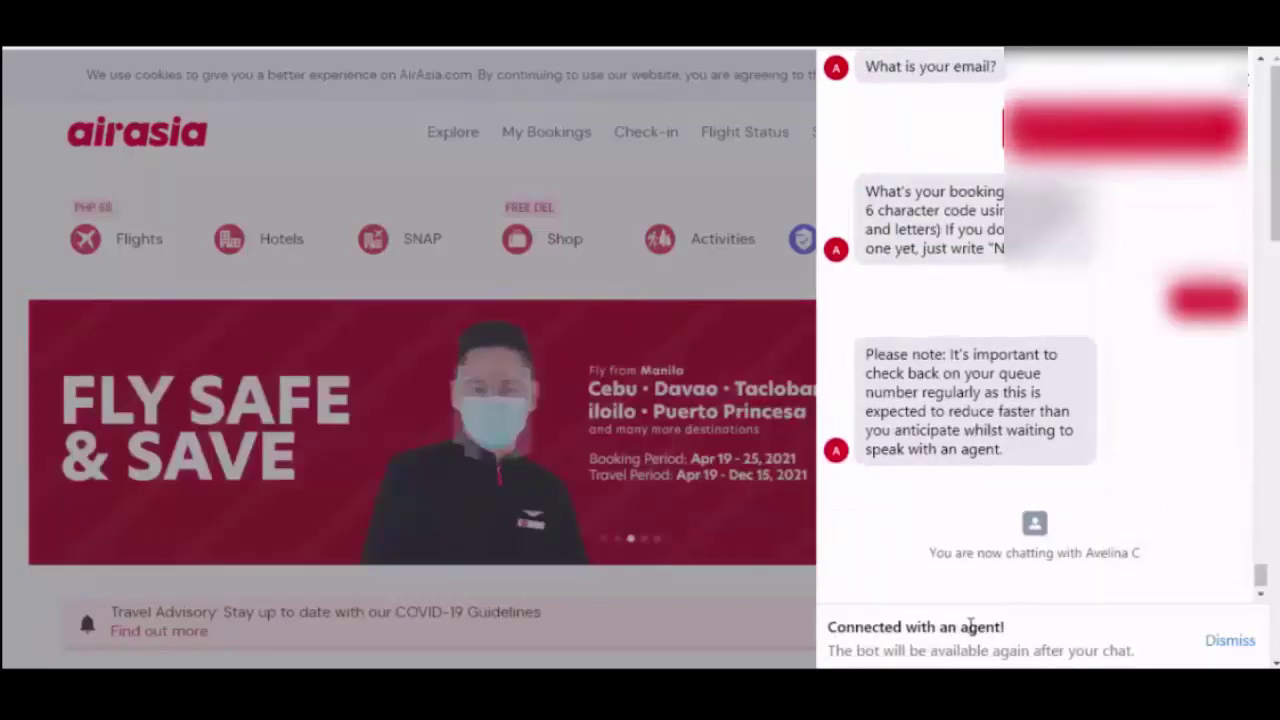
# - Greet the agent by name and say you have a question
pyautogui.click(940, 636)
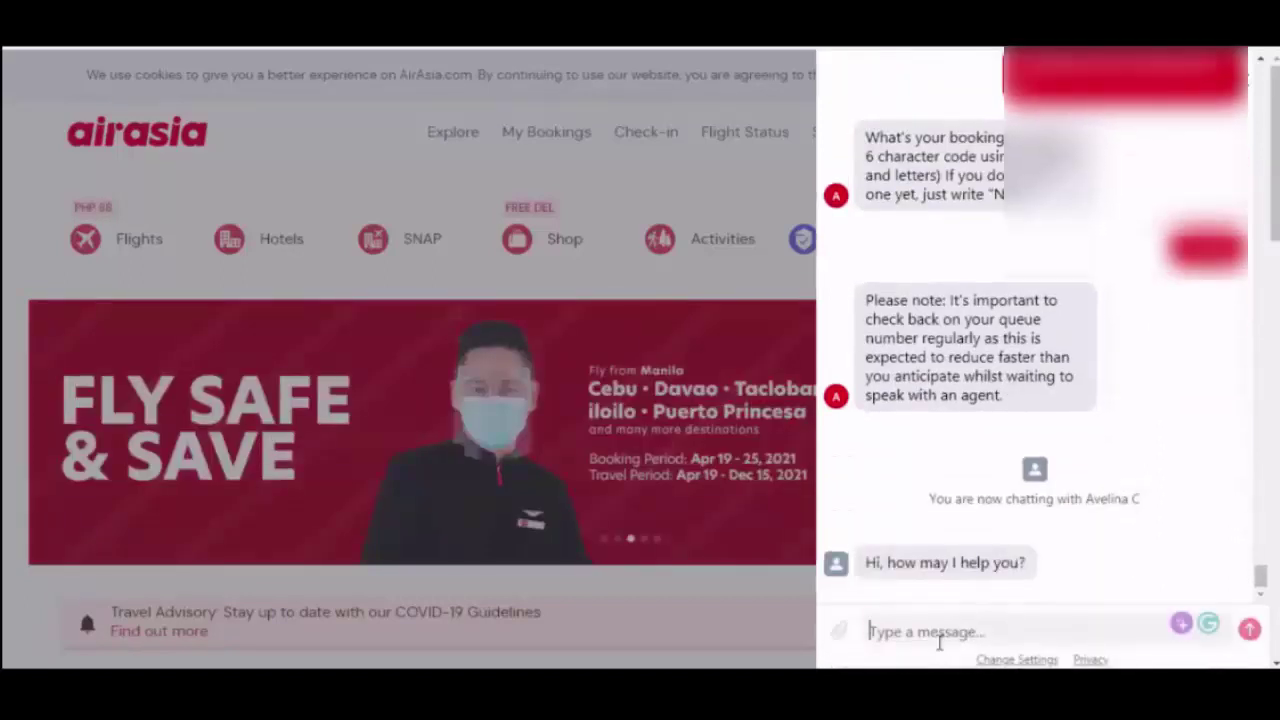
pyautogui.write('He')
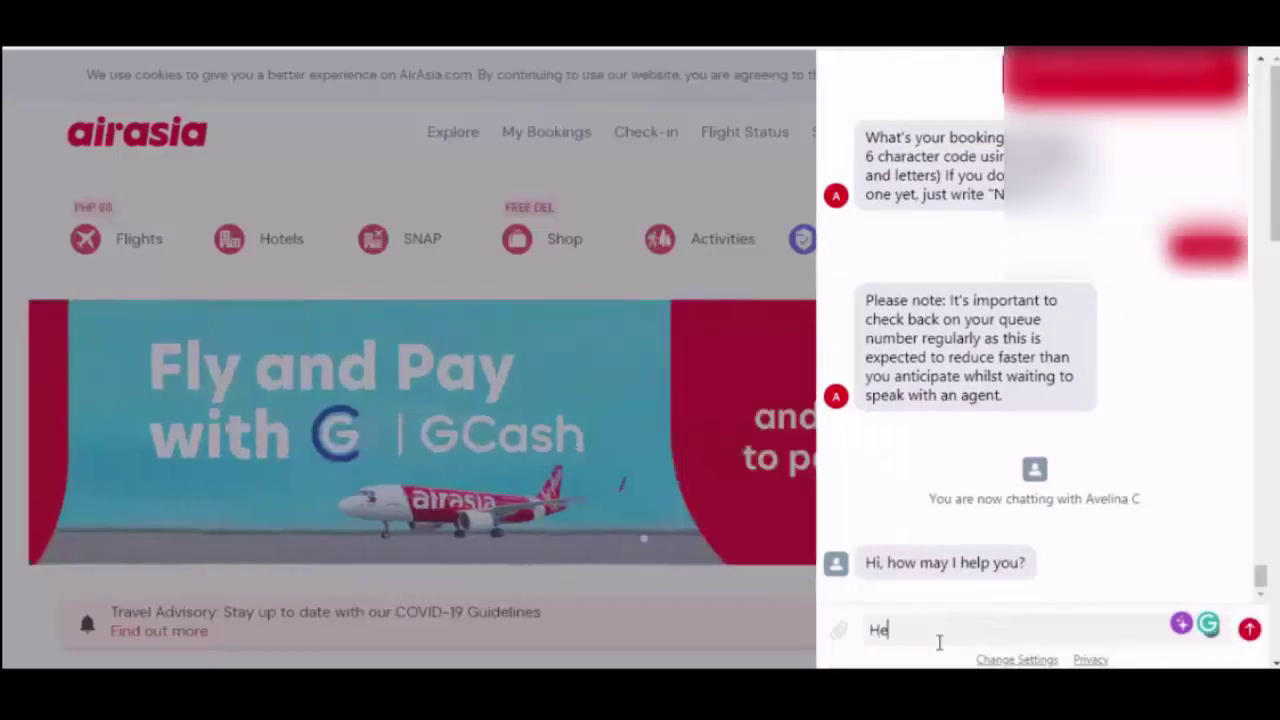
pyautogui.write('llo Ms. Avelin')
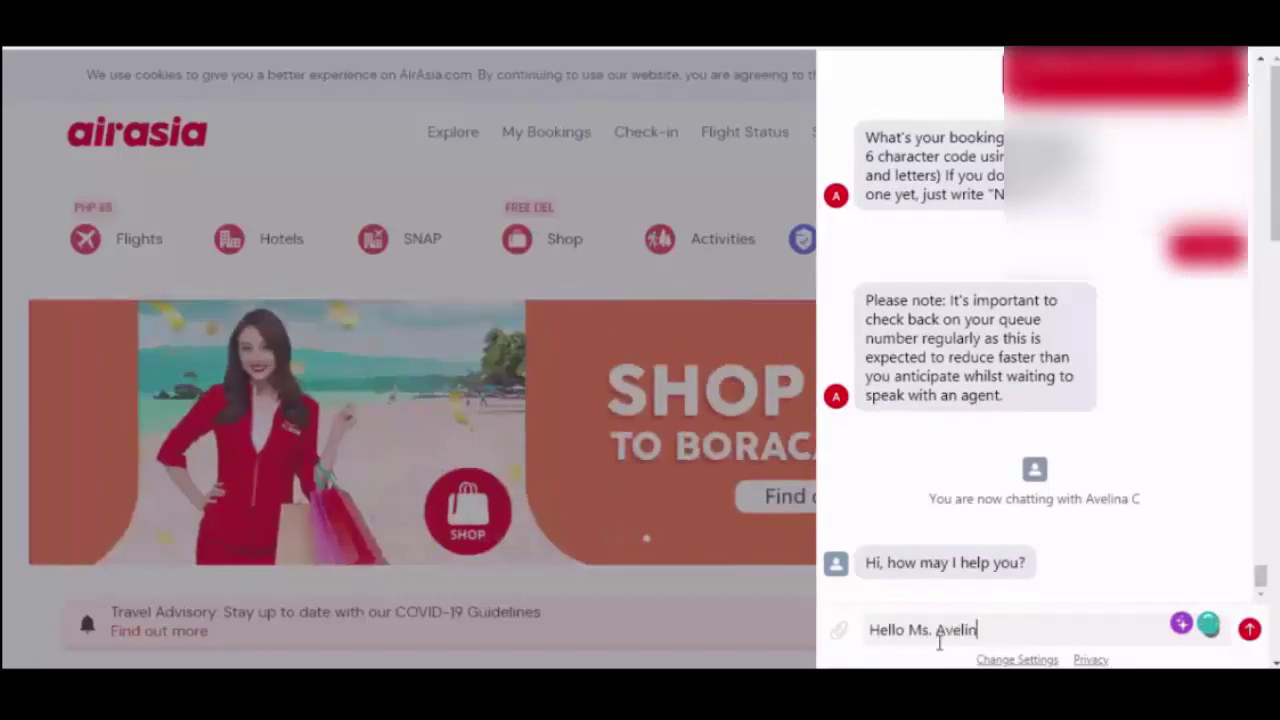
pyautogui.write('a, I have a ')
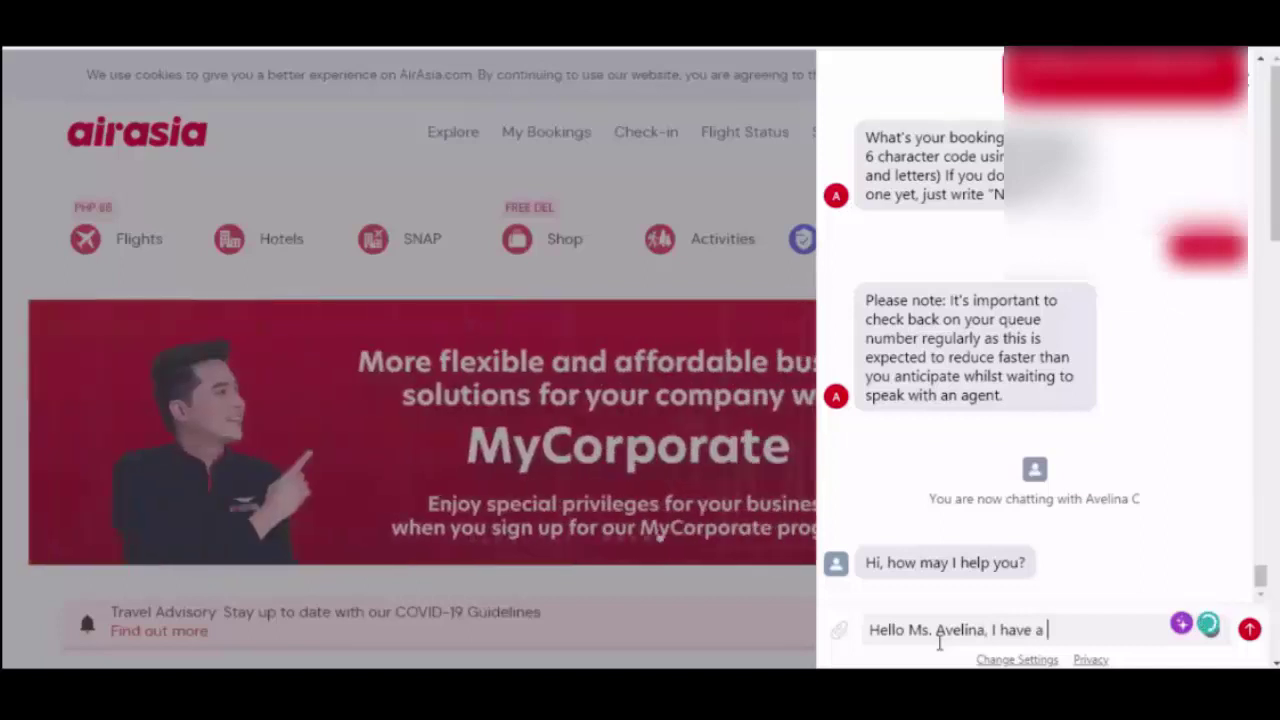
pyautogui.write('question ppp')
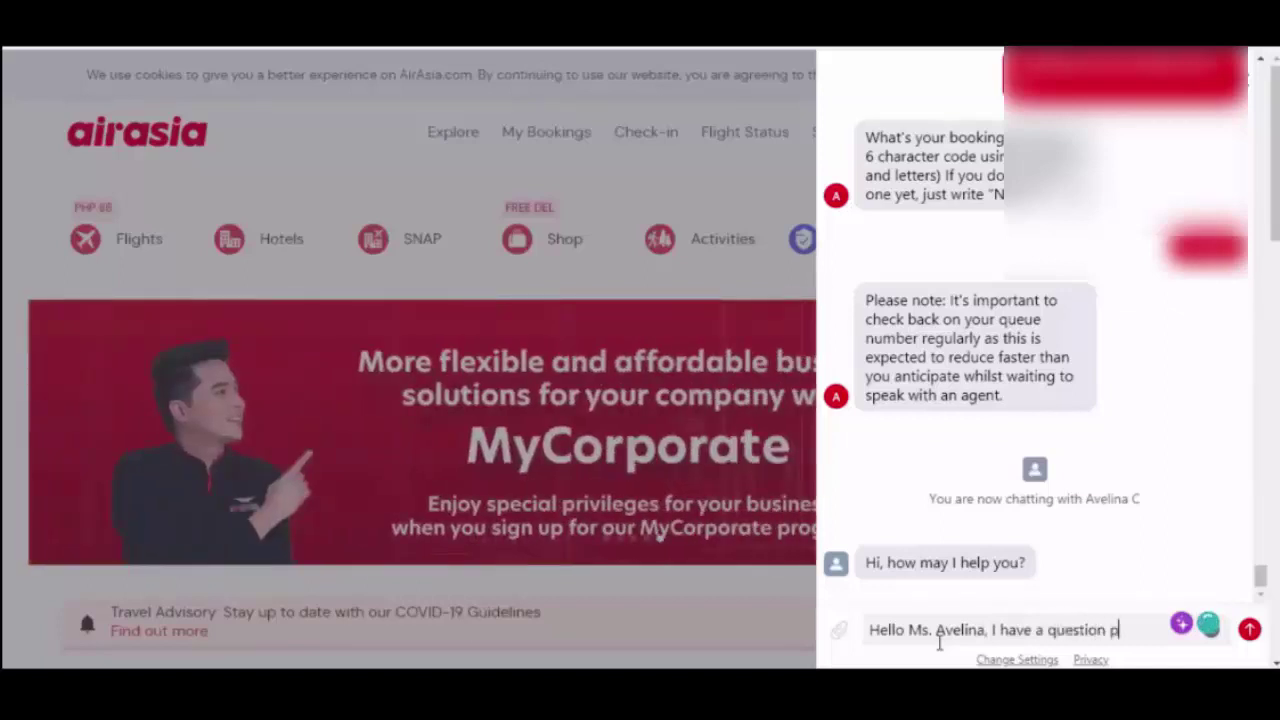
pyautogui.press('BackSpace')
pyautogui.press('BackSpace')
pyautogui.press('BackSpace')
pyautogui.press('BackSpace')
pyautogui.press('BackSpace')
pyautogui.press('BackSpace')
pyautogui.press('BackSpace')
pyautogui.press('BackSpace')
pyautogui.press('BackSpace')
pyautogui.press('BackSpace')
pyautogui.press('BackSpace')
pyautogui.press('BackSpace')
pyautogui.write('qque')
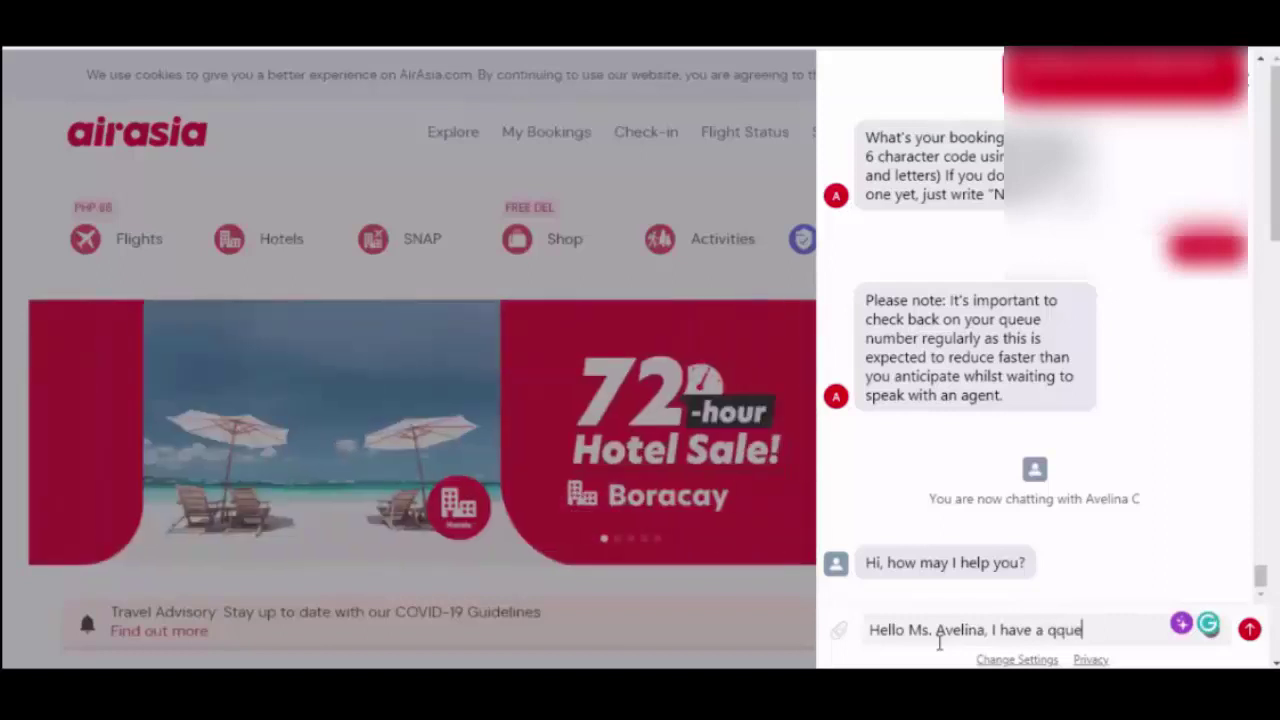
pyautogui.write('stion po')
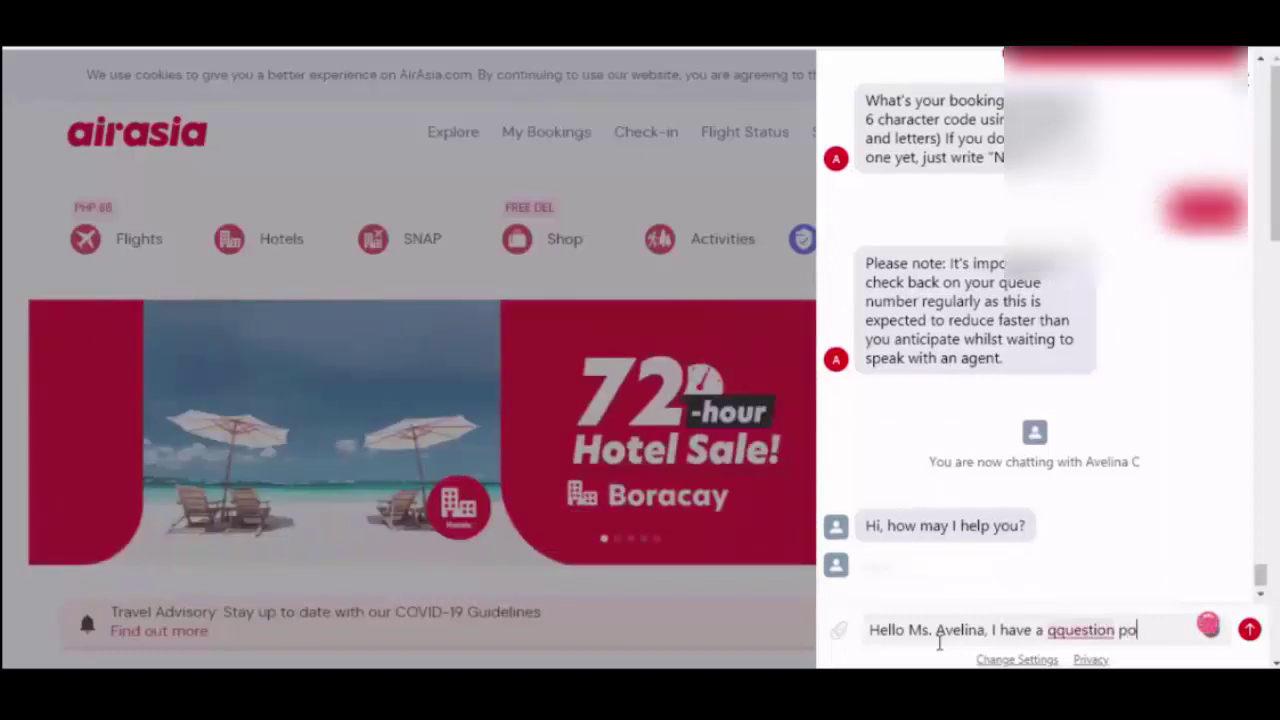
pyautogui.write('.')
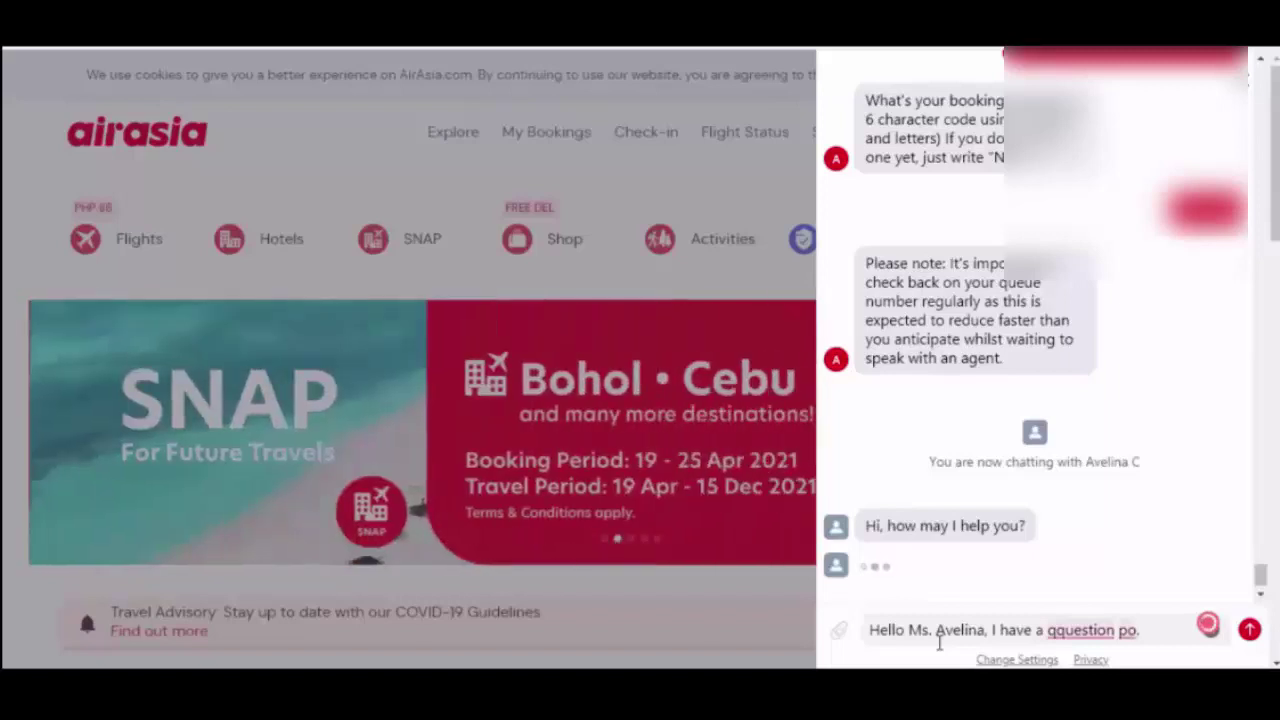
pyautogui.press('Return')
# - Explain the cancellation email and AVA's reply, asking what the timing-change notice means
pyautogui.write('I receive an email that my flih')
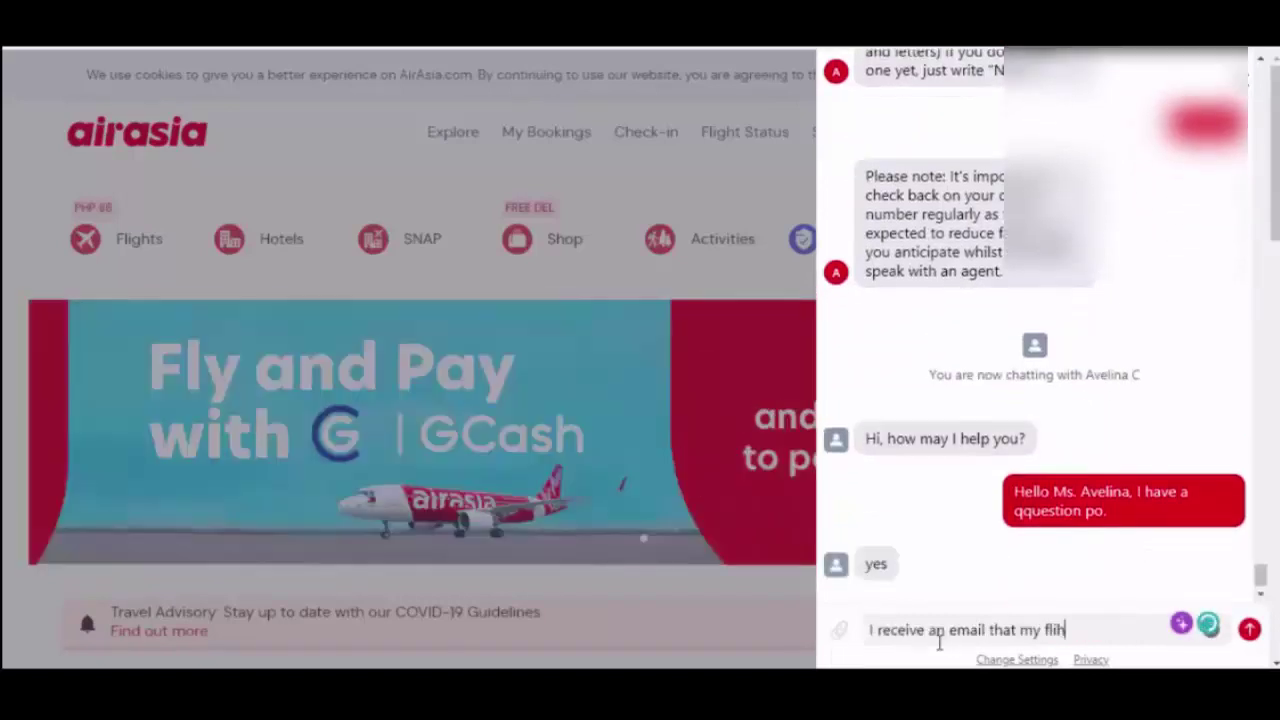
pyautogui.press('BackSpace')
pyautogui.write('gh')
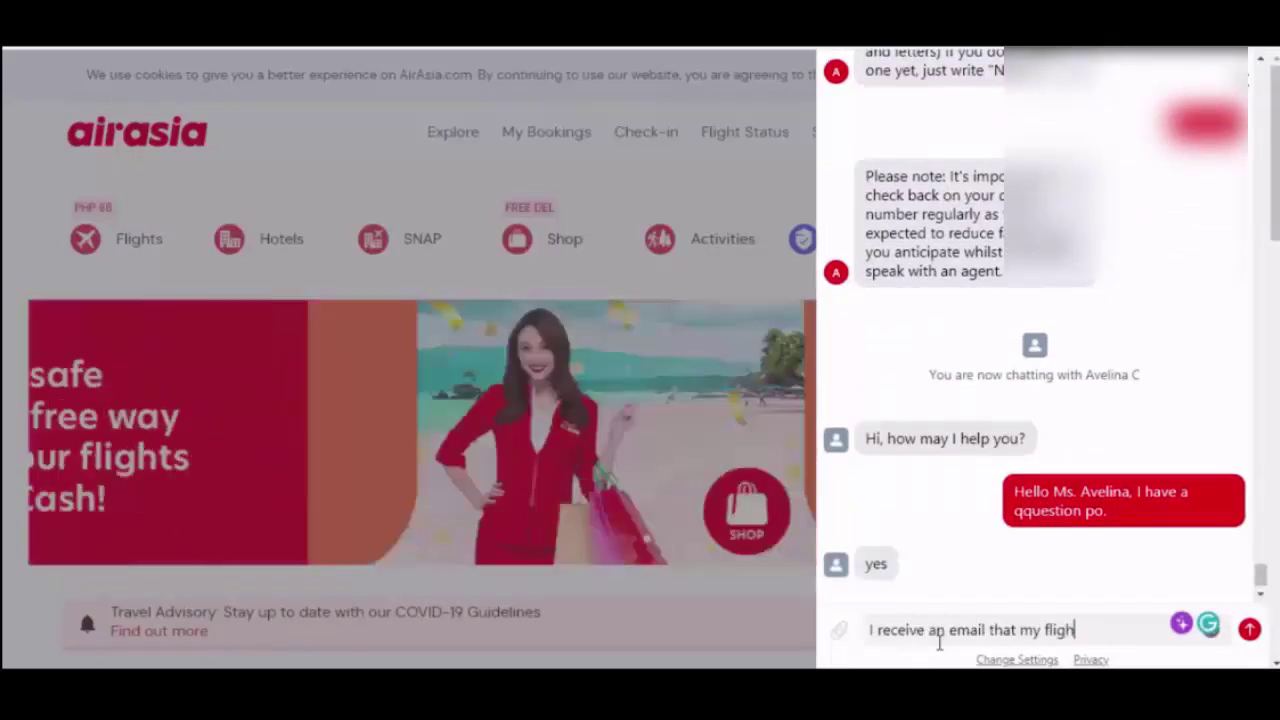
pyautogui.write('t was canc')
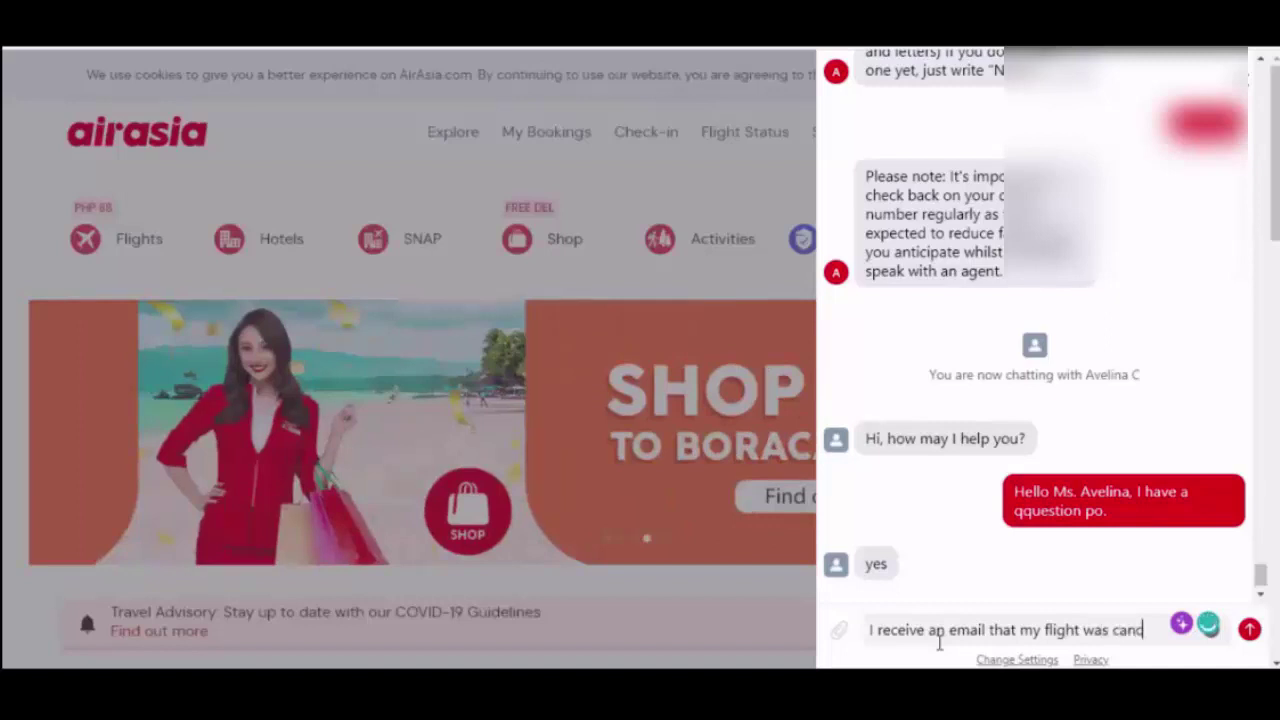
pyautogui.write('elled and')
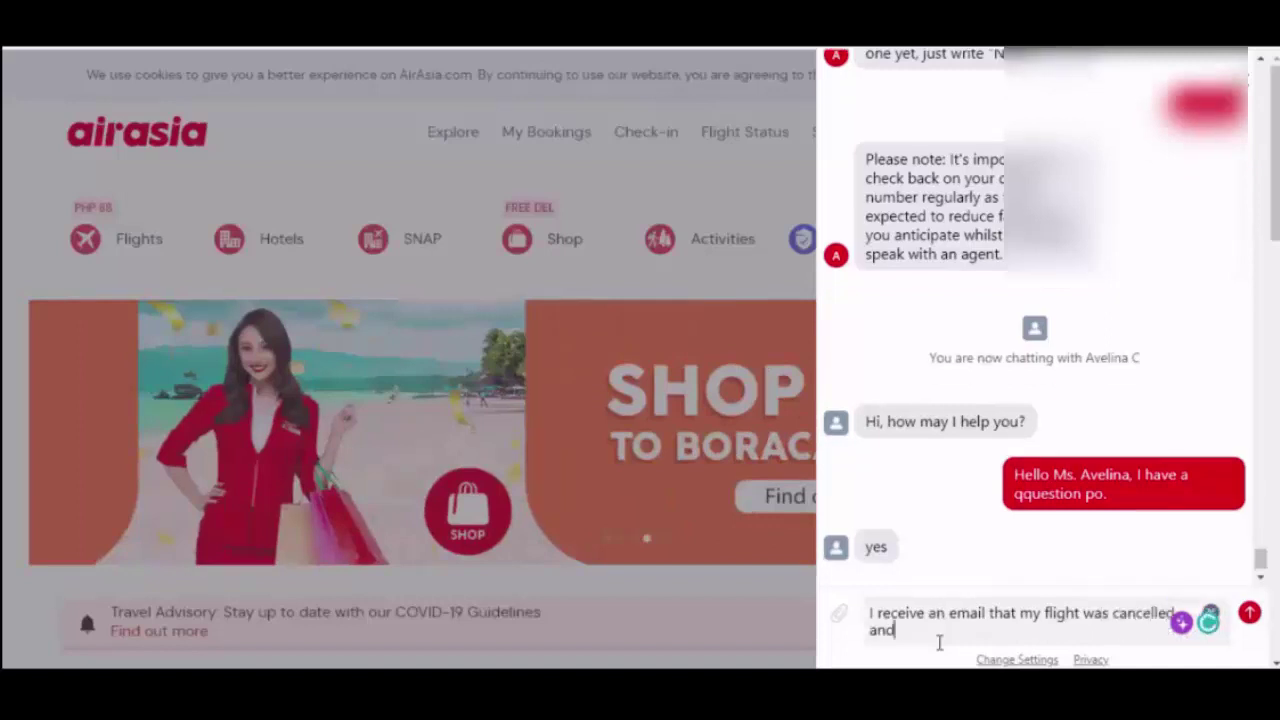
pyautogui.write(' when. I')
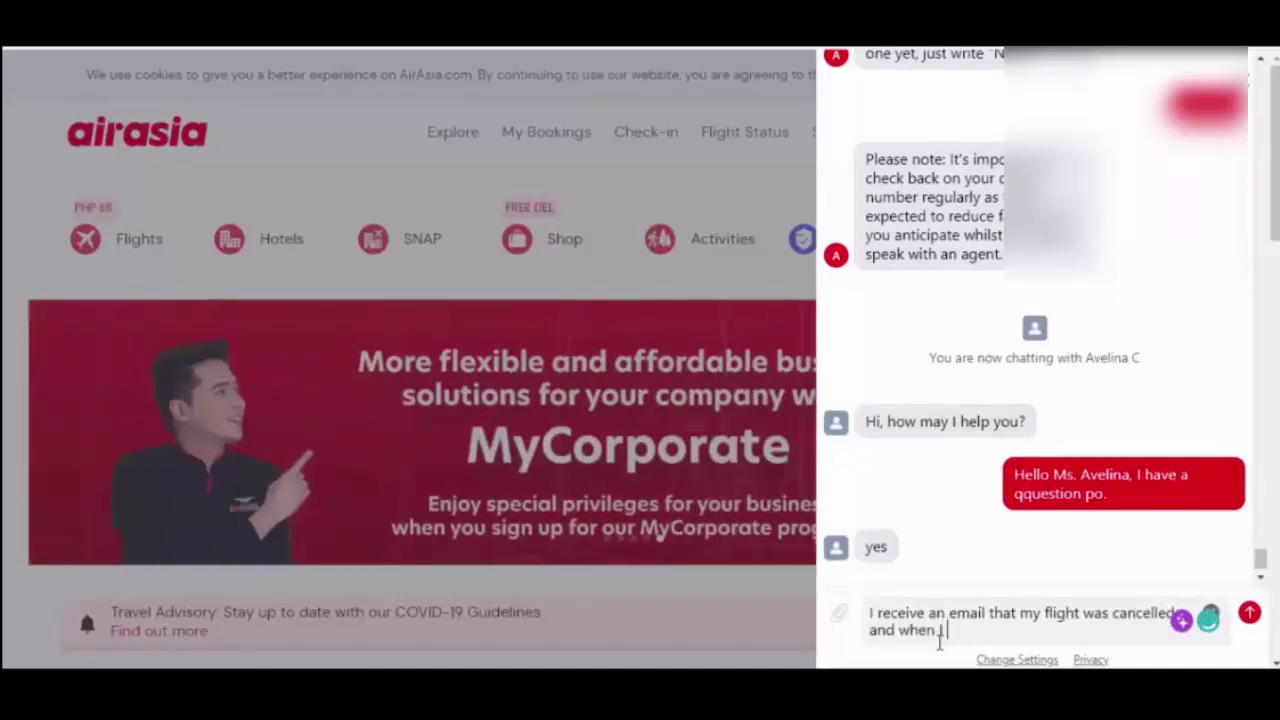
pyautogui.write(' follow the steps to mo')
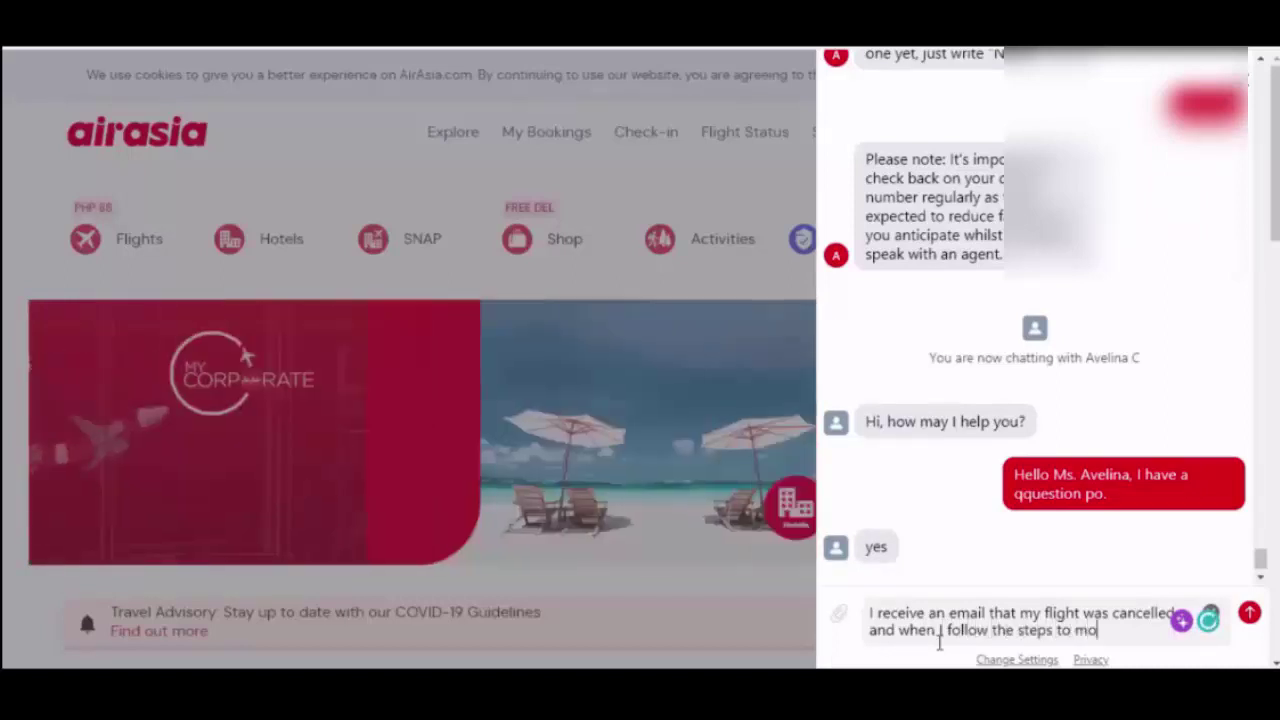
pyautogui.write('vve my flight')
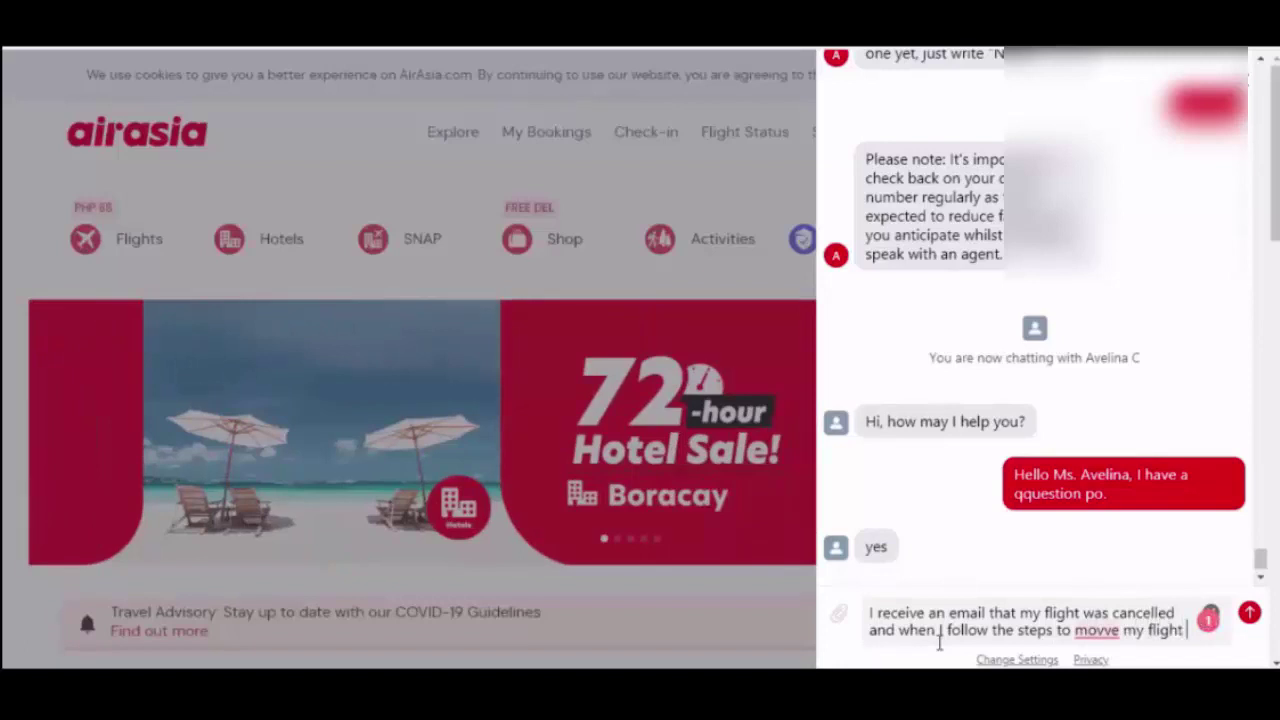
pyautogui.write(' thru AV')
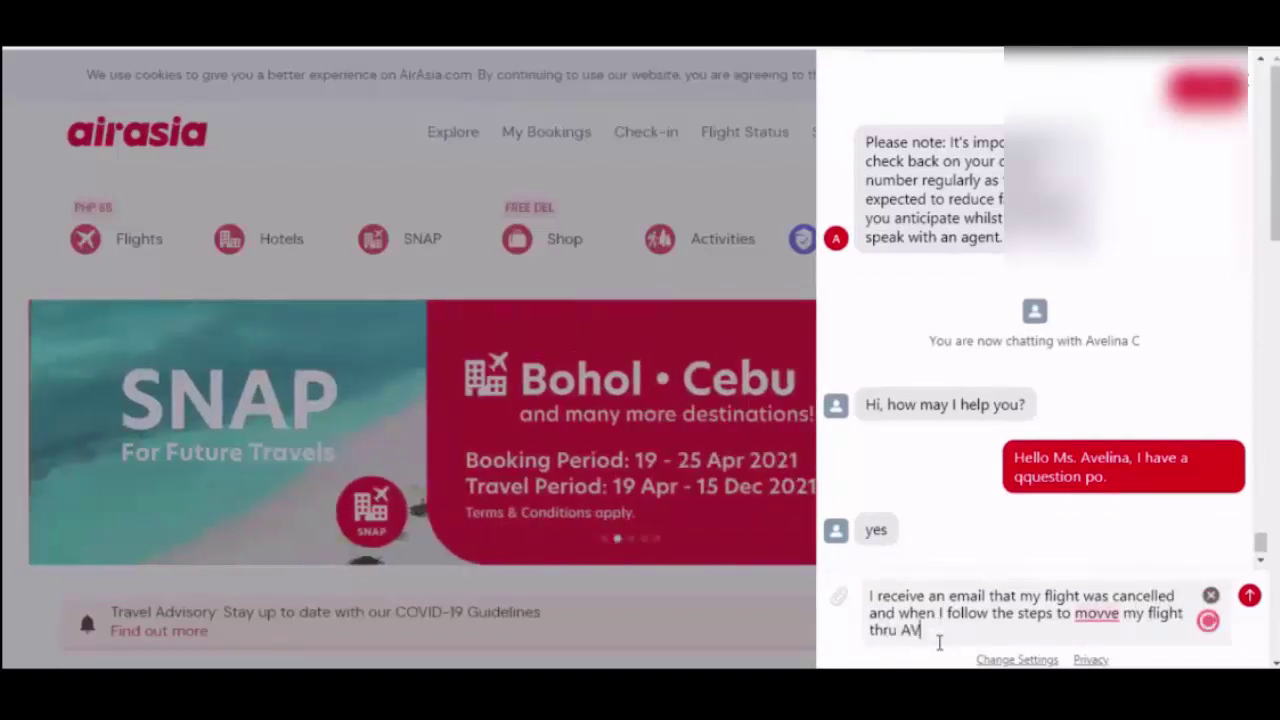
pyautogui.write('A it ')
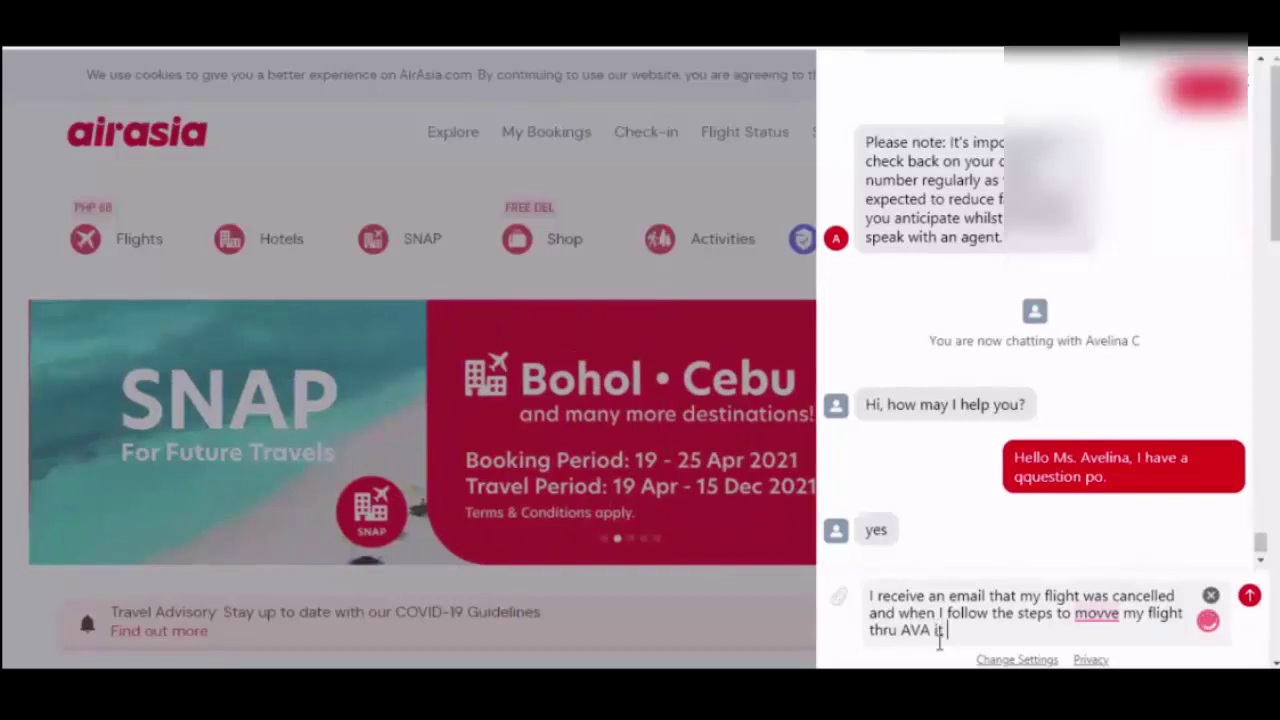
pyautogui.write('says na ')
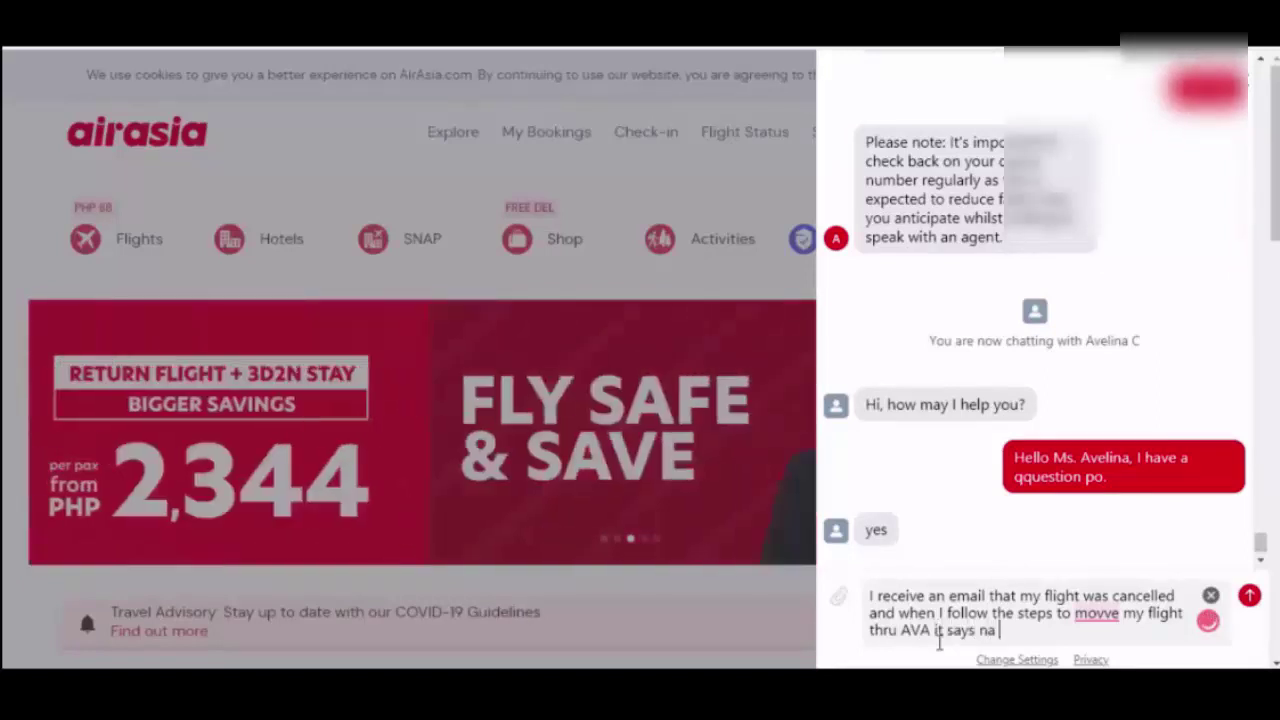
pyautogui.write('"So')
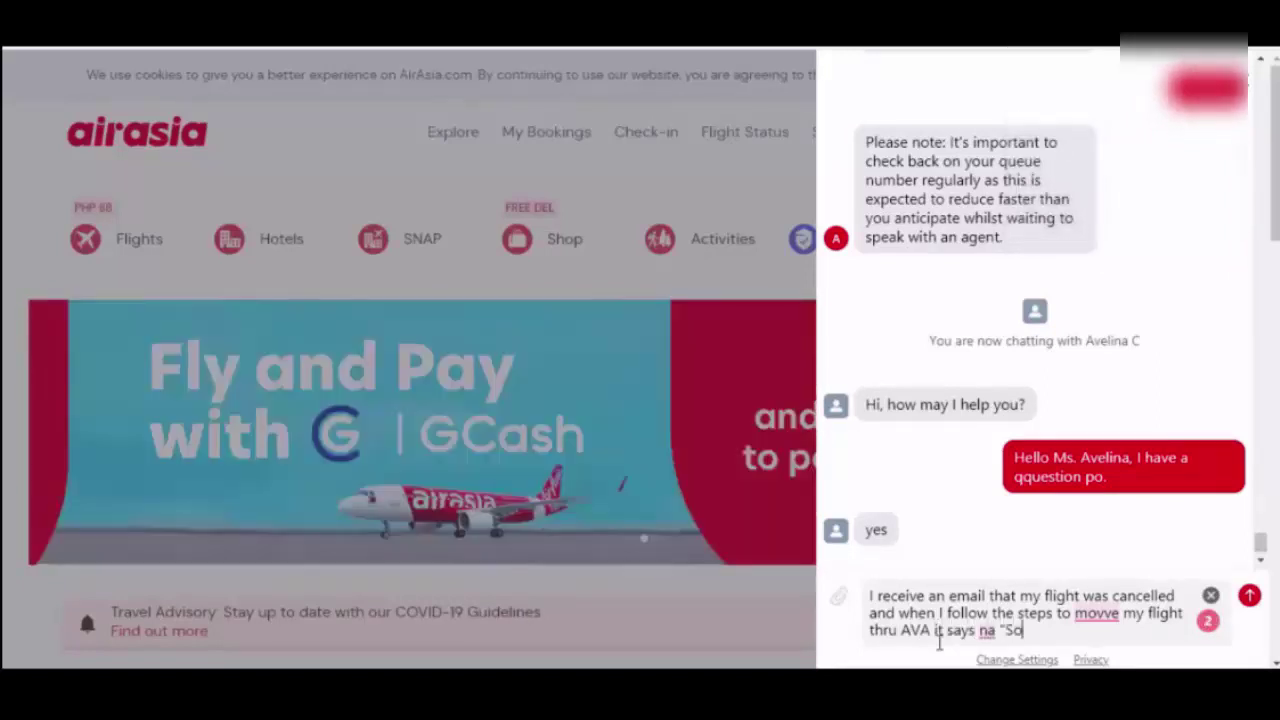
pyautogui.write('rry ')
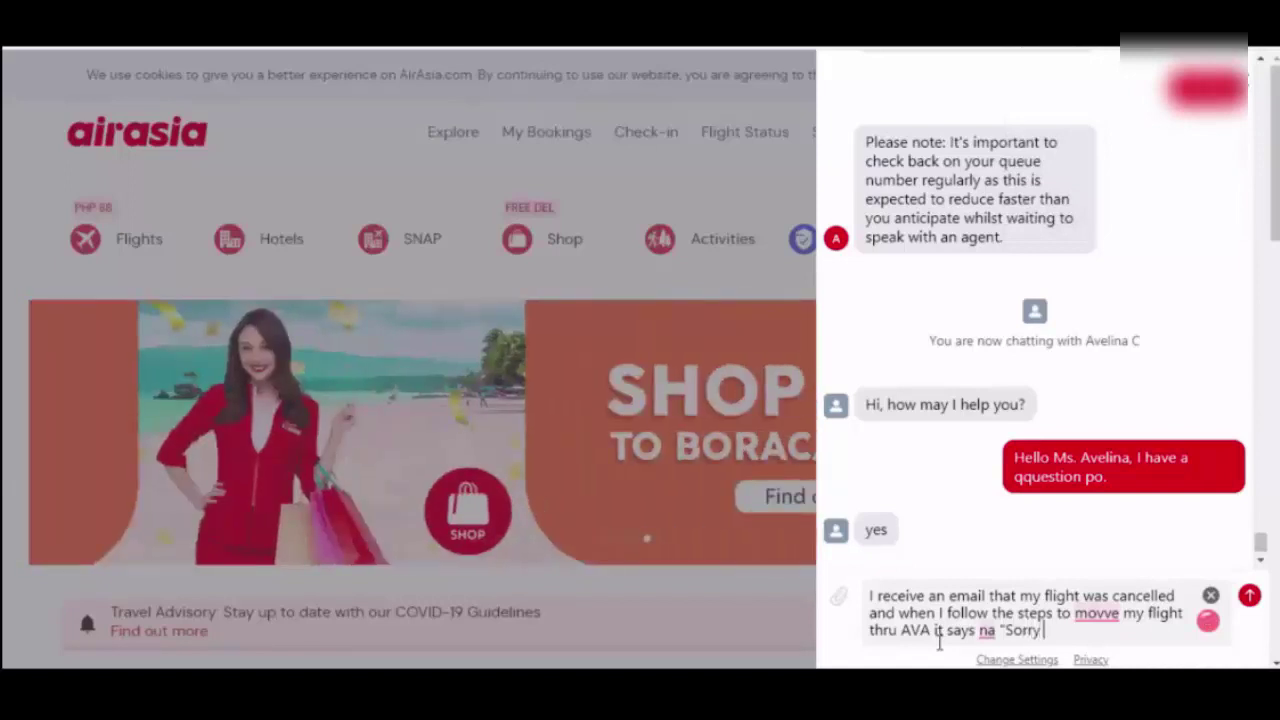
pyautogui.write('I noticed the')
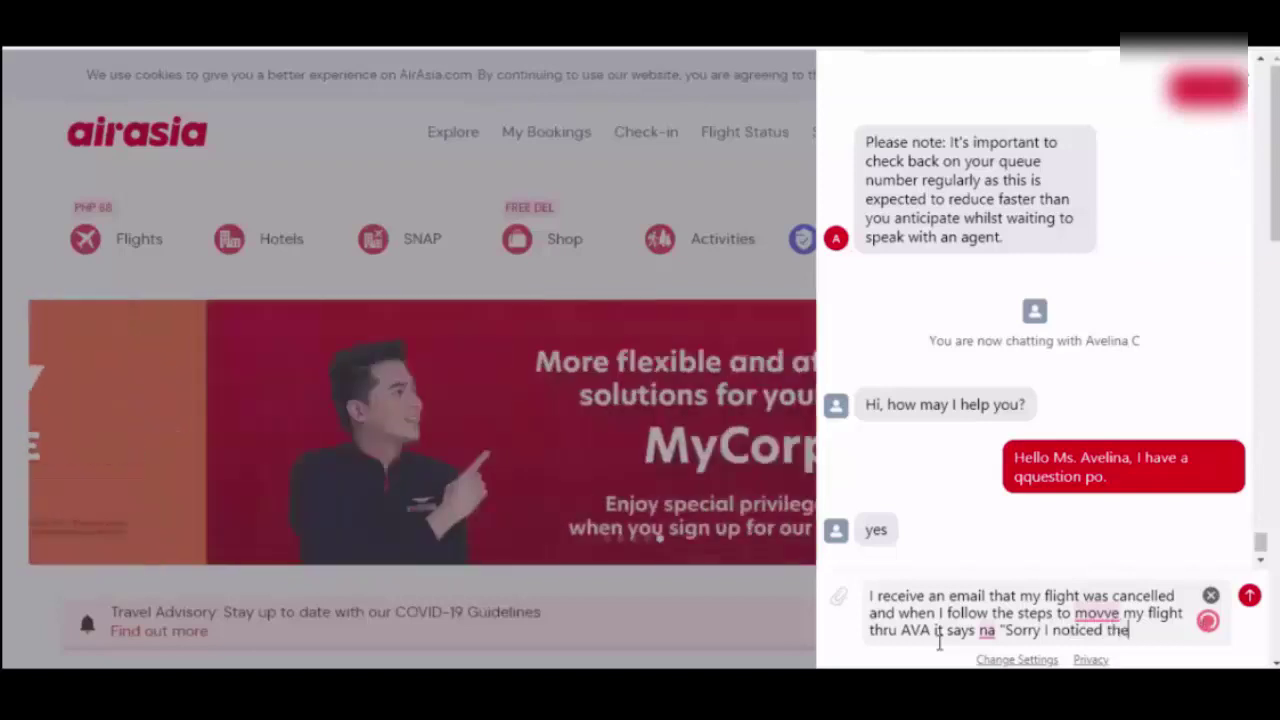
pyautogui.write('re is a')
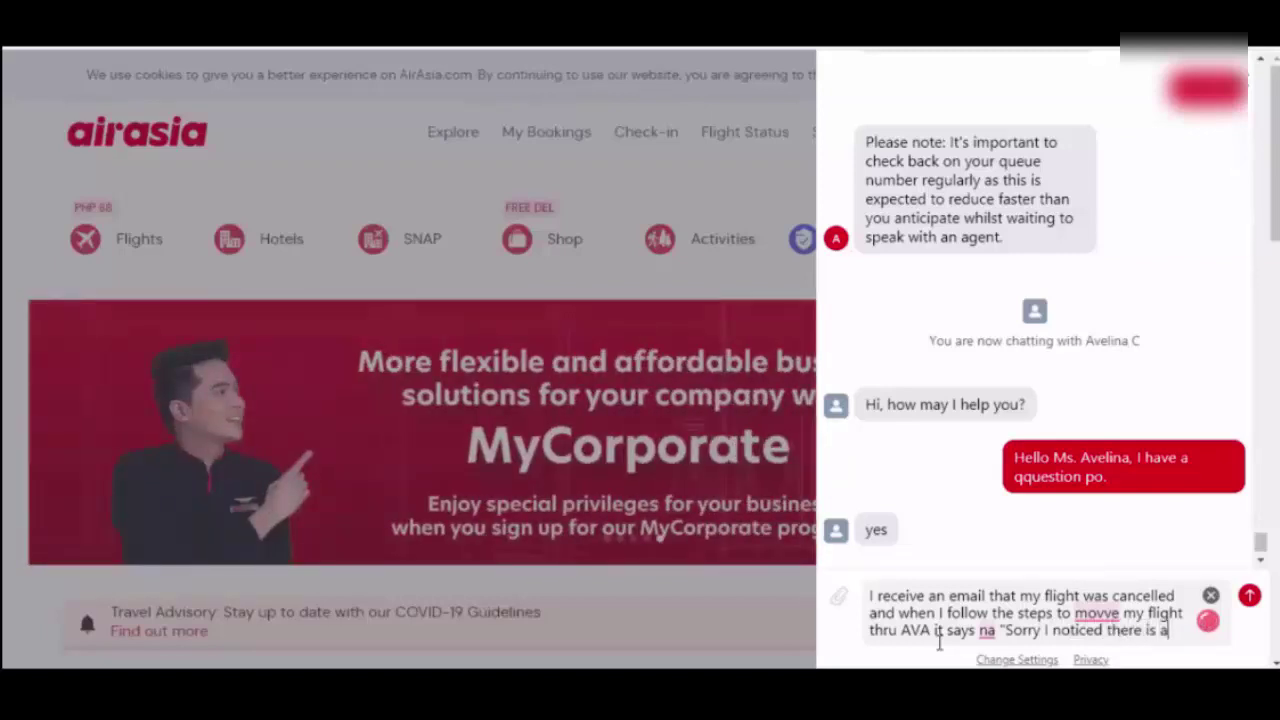
pyautogui.write(' flight ti')
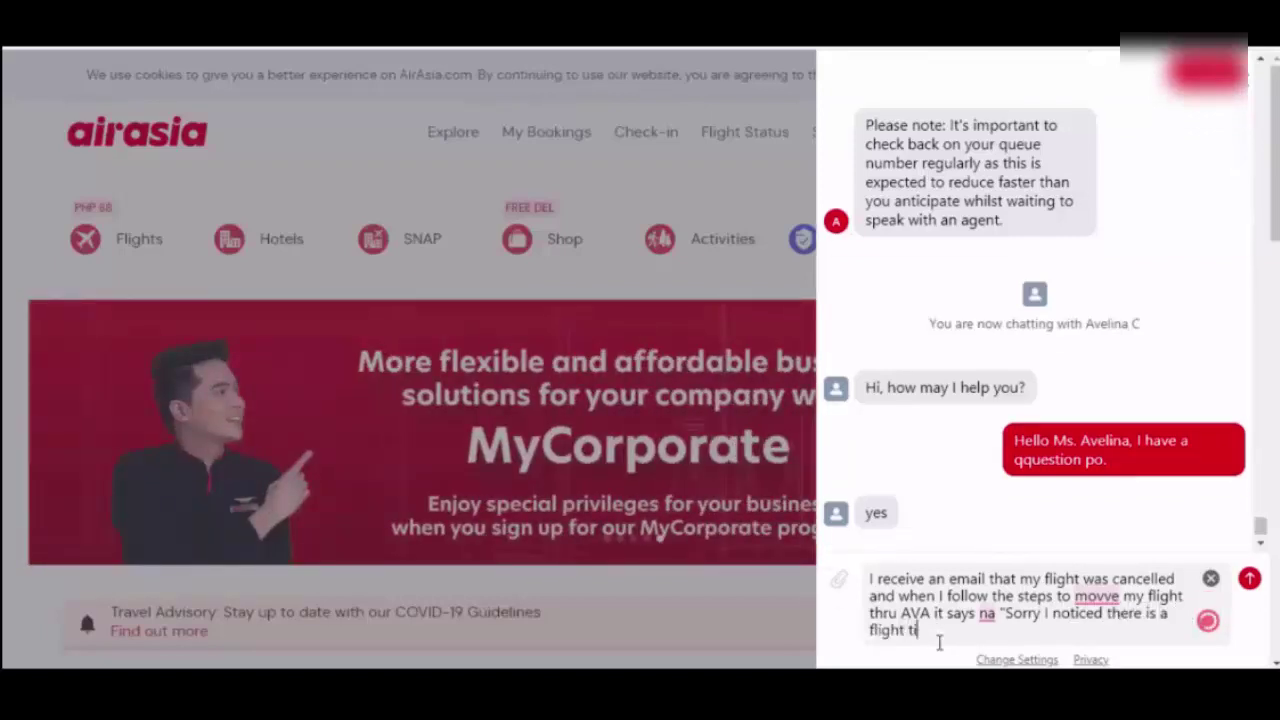
pyautogui.write('ming')
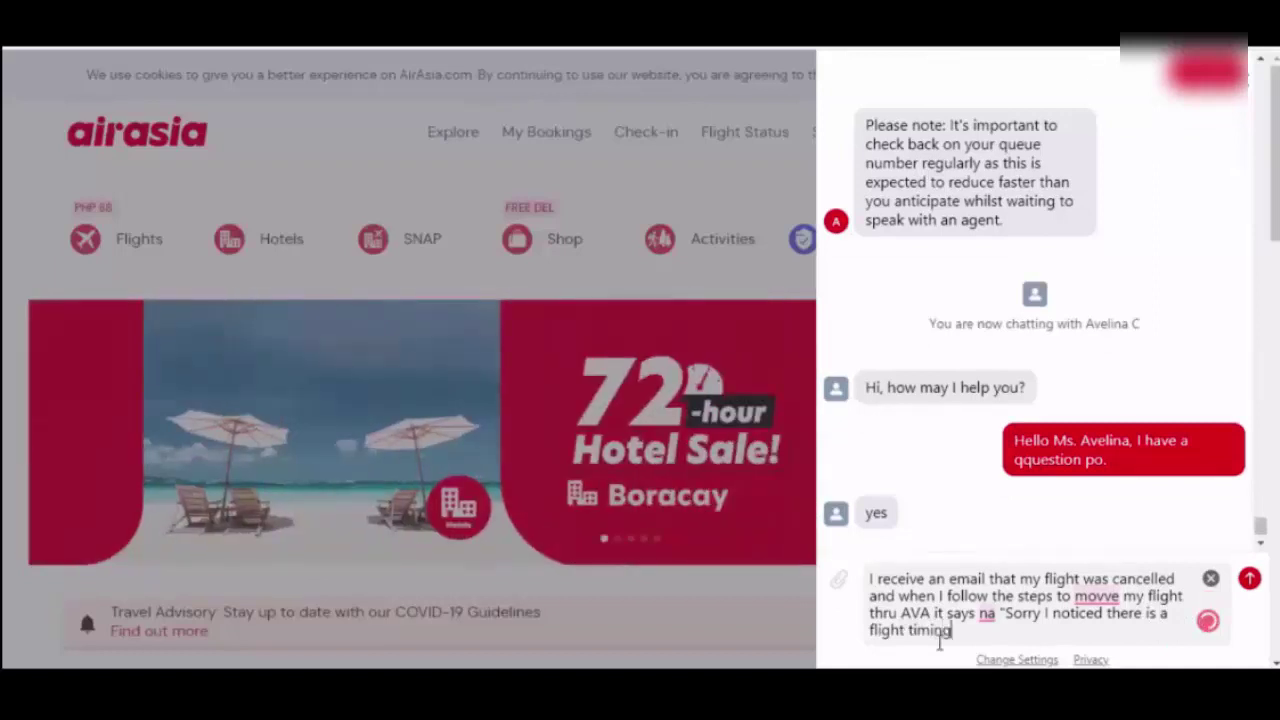
pyautogui.write(' chan')
pyautogui.write('on your boo')
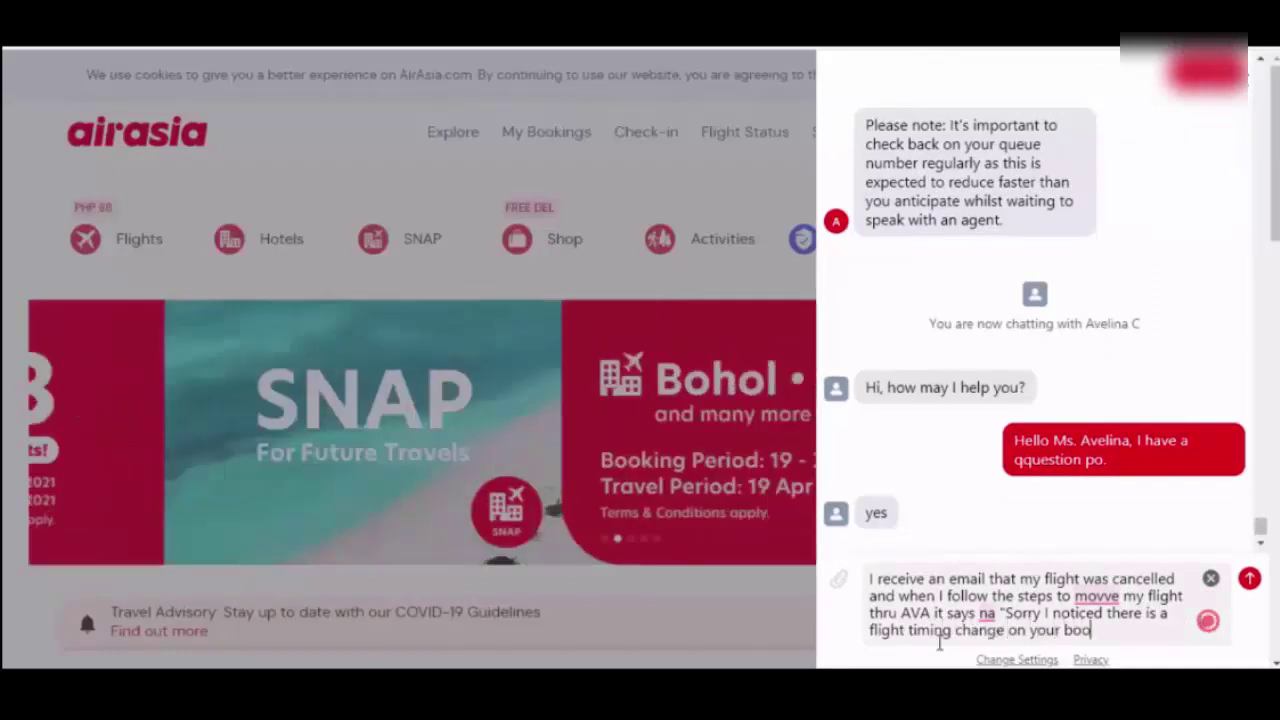
pyautogui.write('king. ')
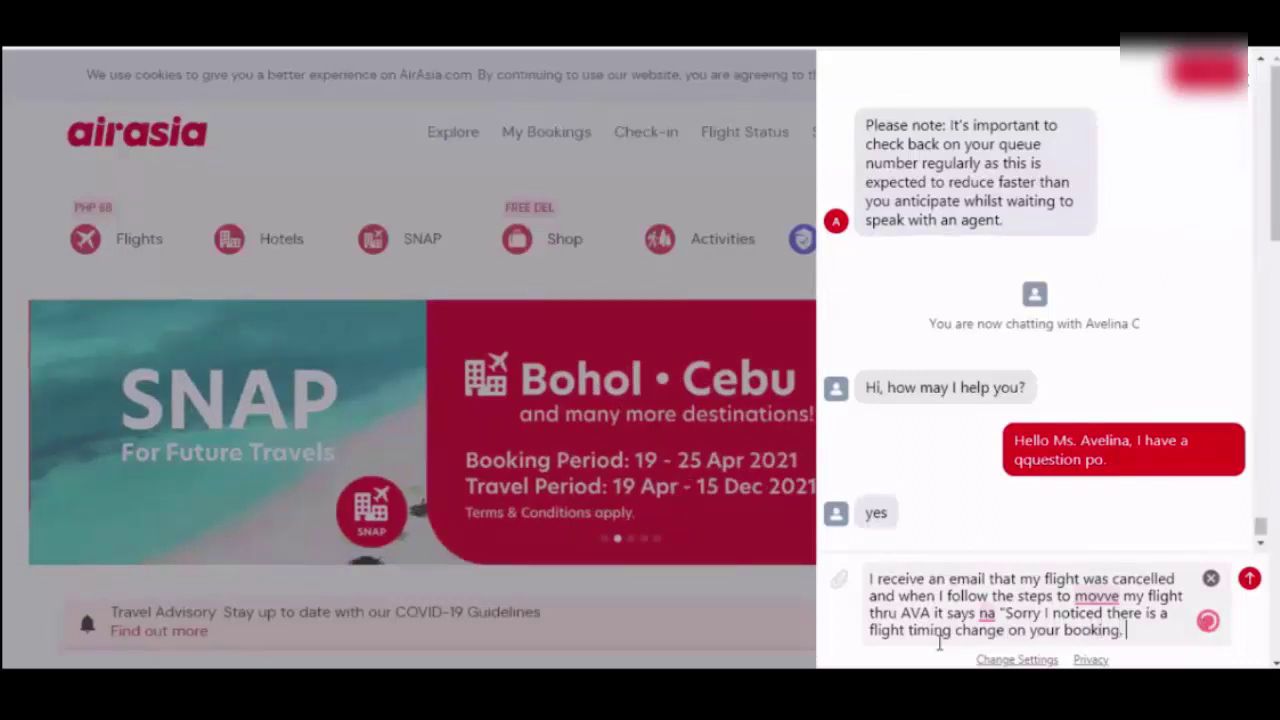
pyautogui.write('Ano po ib')
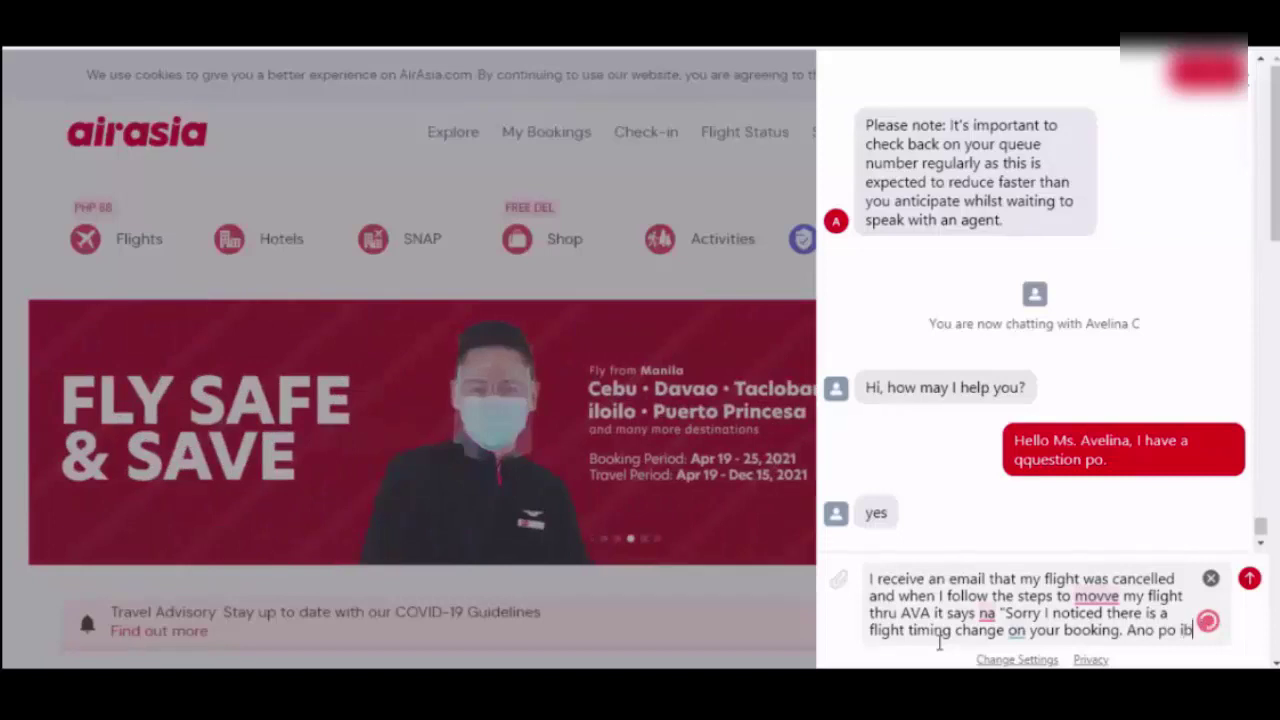
pyautogui.write('ig sabihi')
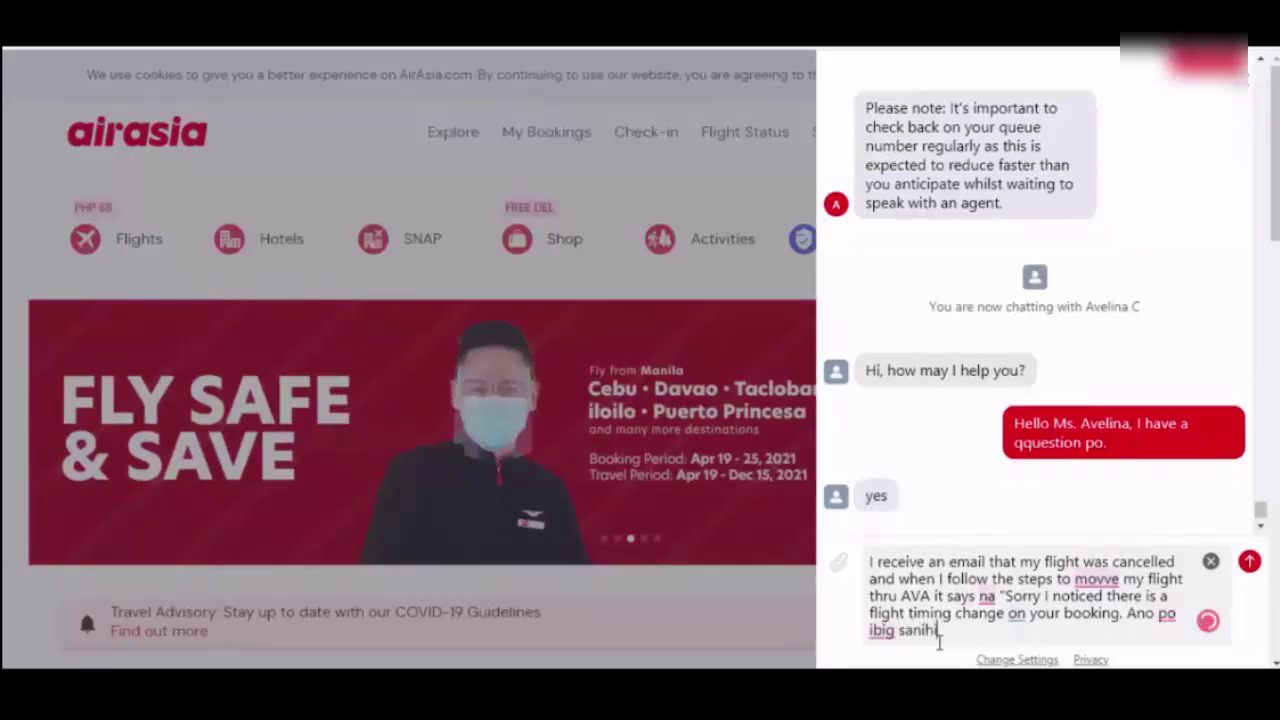
pyautogui.press('BackSpace')
pyautogui.press('BackSpace')
pyautogui.press('BackSpace')
pyautogui.press('BackSpace')
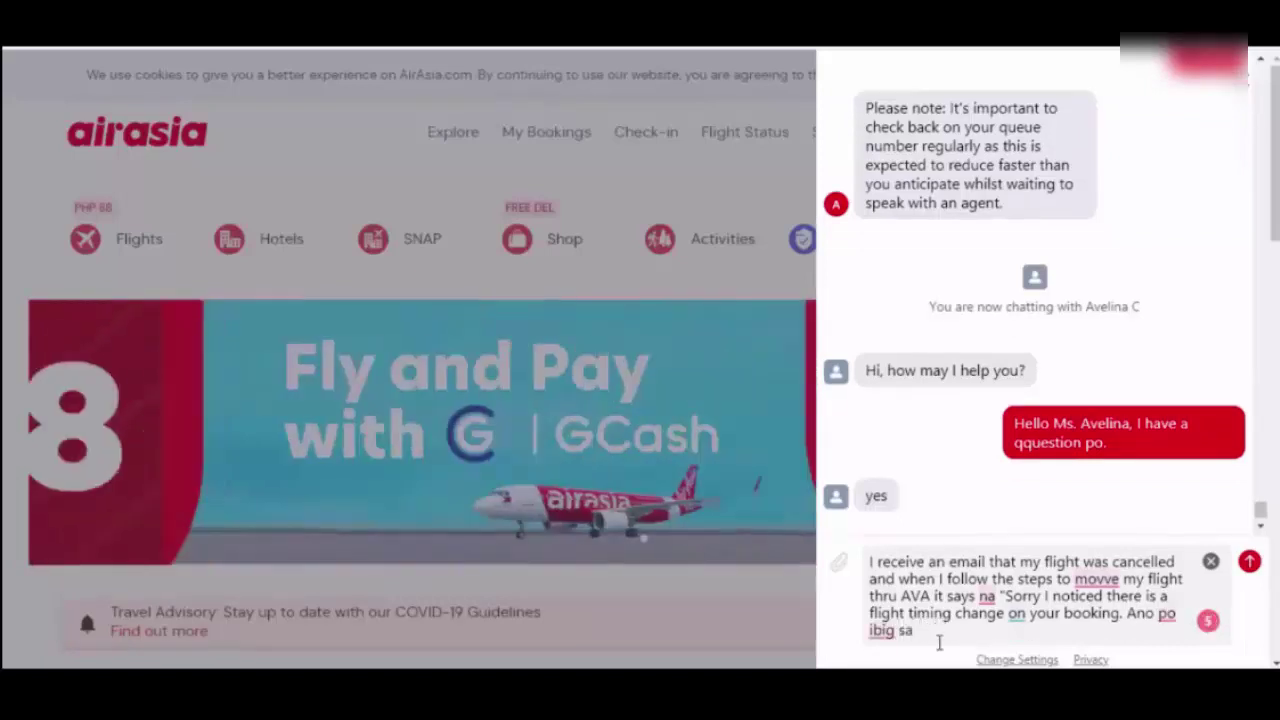
pyautogui.write('bihin nit')
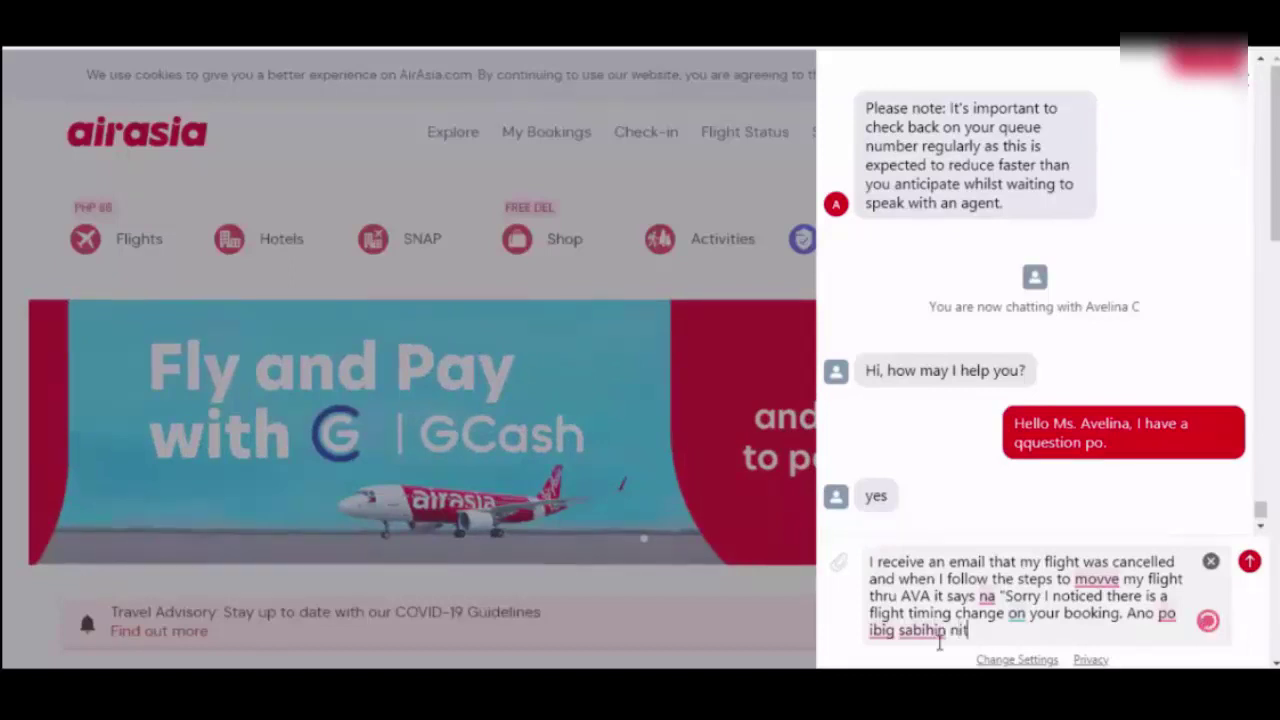
pyautogui.write('o?')
pyautogui.press('Return')
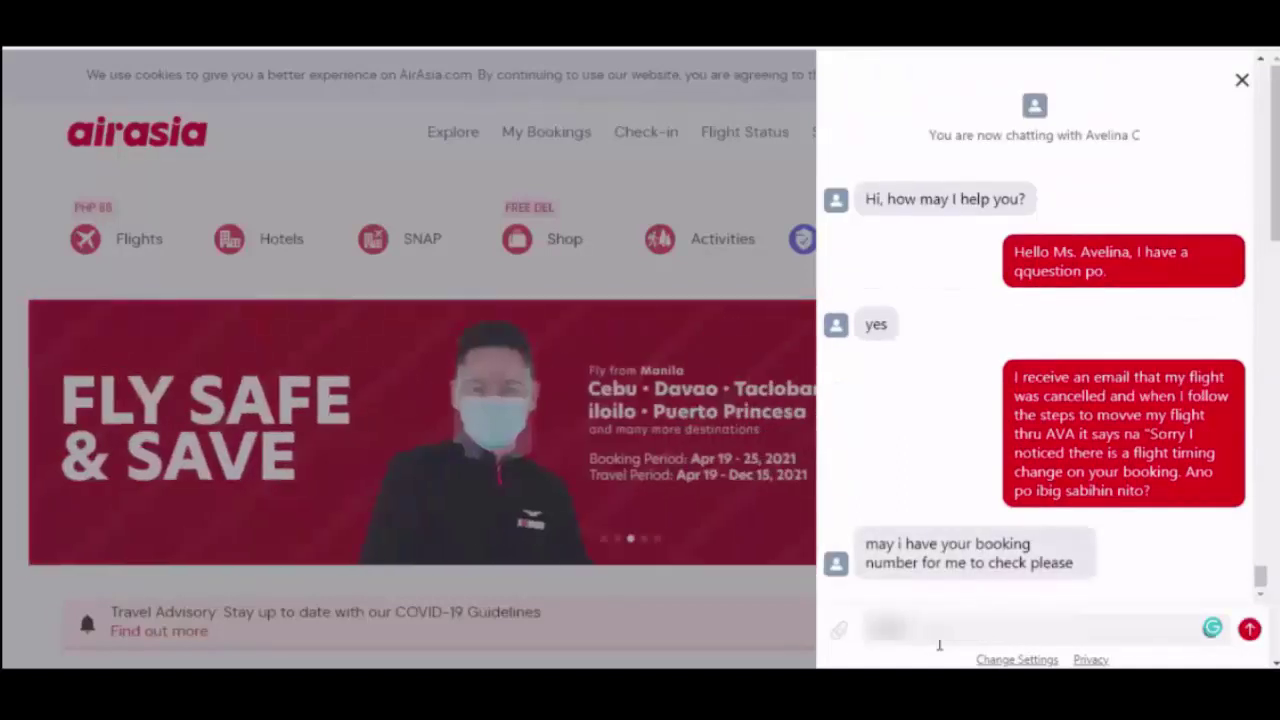
# - Send the agent the booking number and draft the reply 'Okay, thank you'
pyautogui.write('2X')
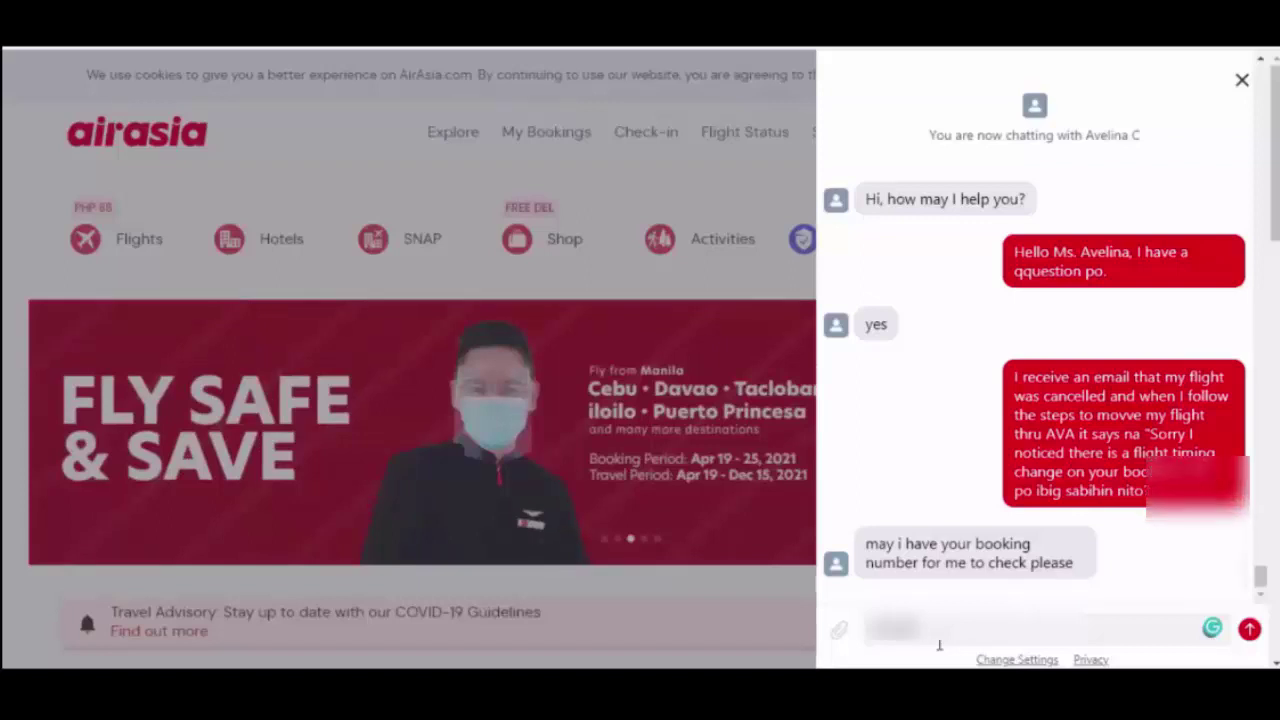
pyautogui.press('Return')
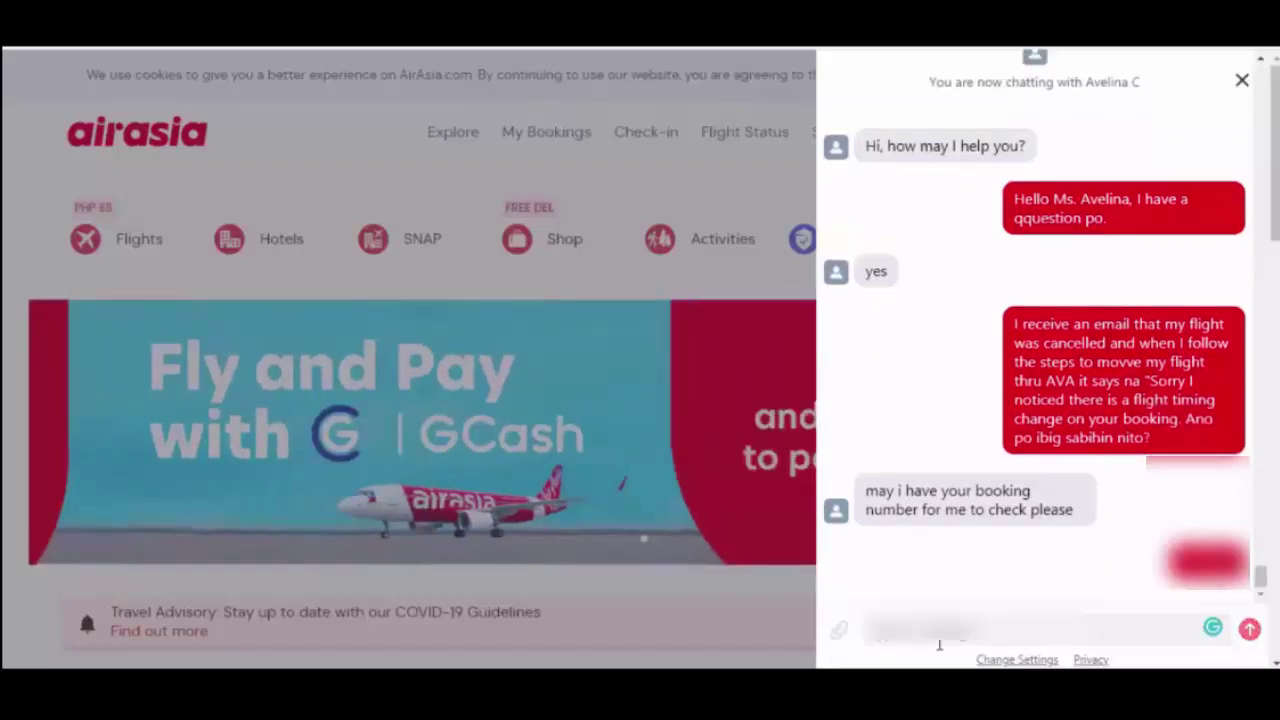
pyautogui.write('Ibig sabihin po ba')
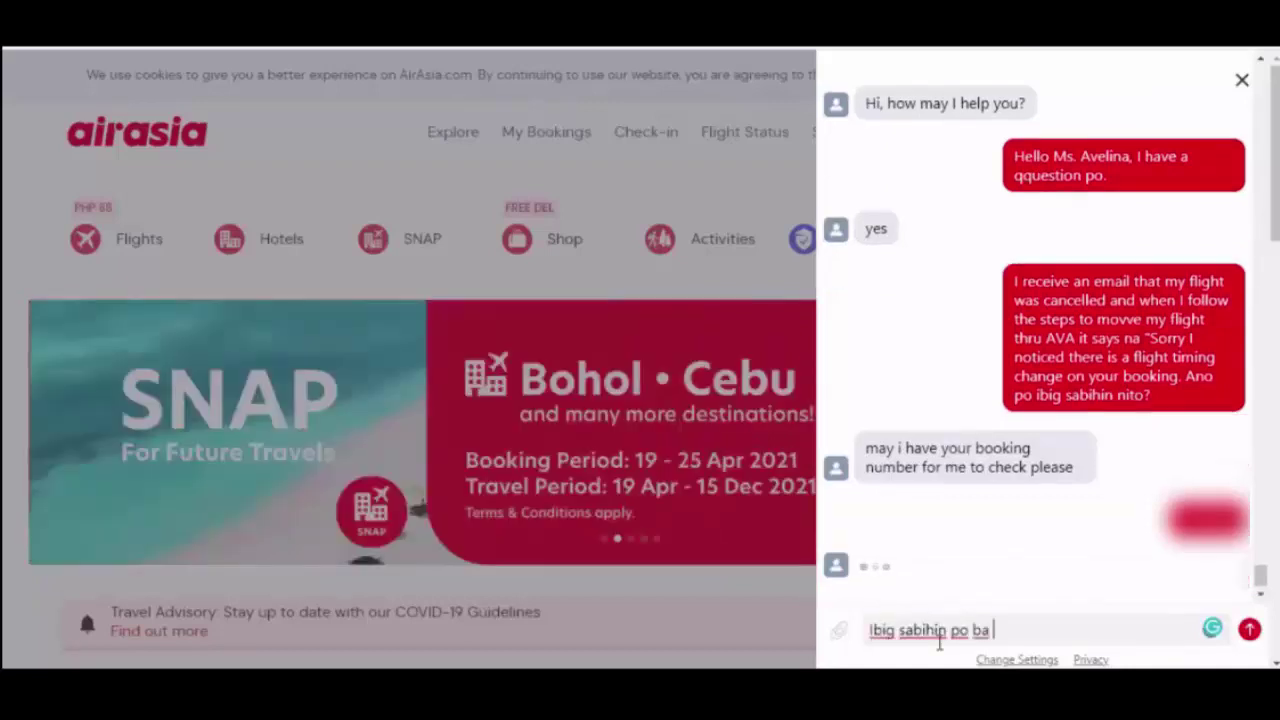
pyautogui.write(' na ch')
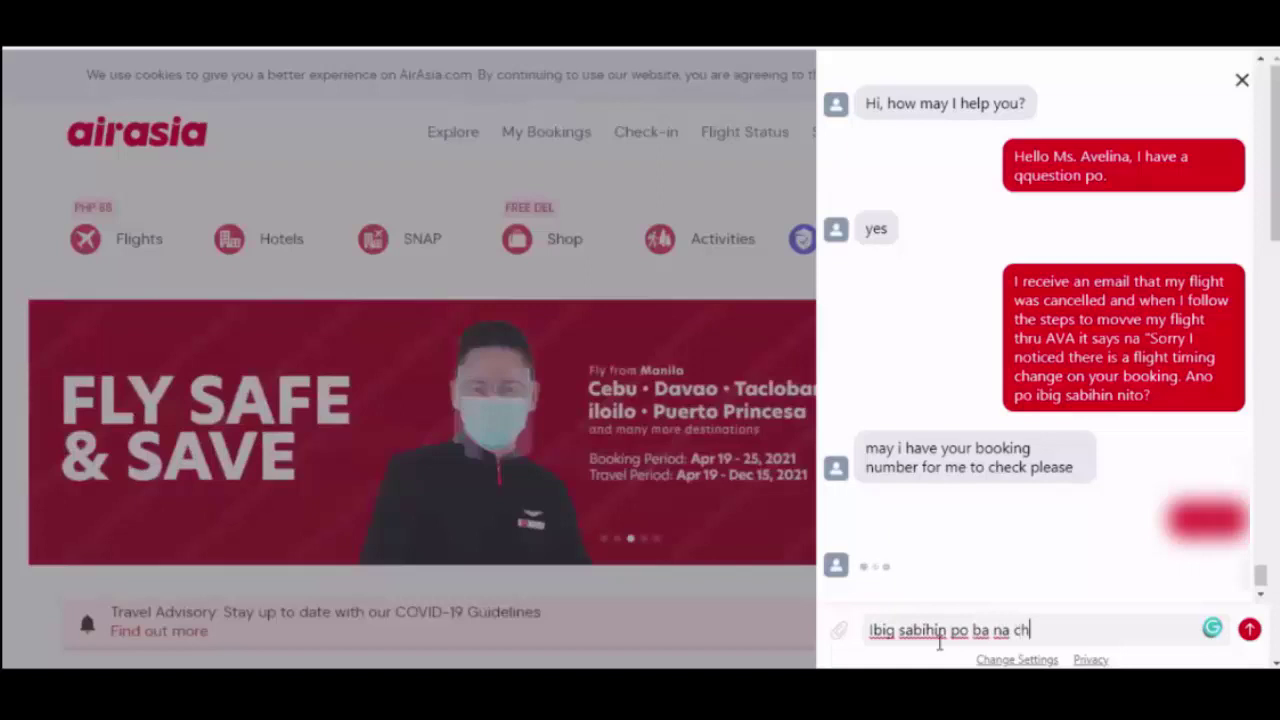
pyautogui.press('BackSpace')
pyautogui.press('BackSpace')
pyautogui.press('BackSpace')
pyautogui.press('BackSpace')
pyautogui.press('BackSpace')
pyautogui.press('BackSpace')
pyautogui.press('BackSpace')
pyautogui.press('BackSpace')
pyautogui.press('BackSpace')
pyautogui.press('BackSpace')
pyautogui.press('BackSpace')
pyautogui.press('BackSpace')
pyautogui.press('BackSpace')
pyautogui.press('BackSpace')
pyautogui.press('BackSpace')
pyautogui.press('BackSpace')
pyautogui.press('BackSpace')
pyautogui.press('BackSpace')
pyautogui.press('BackSpace')
pyautogui.press('BackSpace')
pyautogui.press('BackSpace')
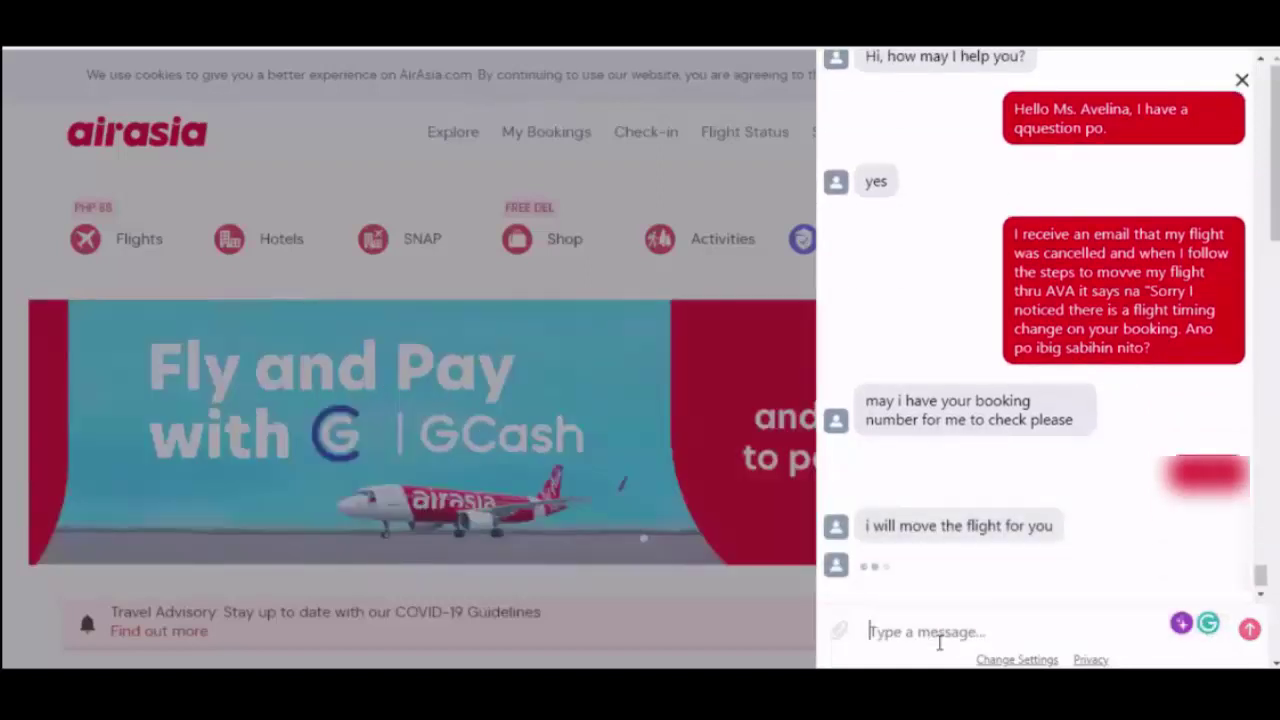
pyautogui.write('Okay')
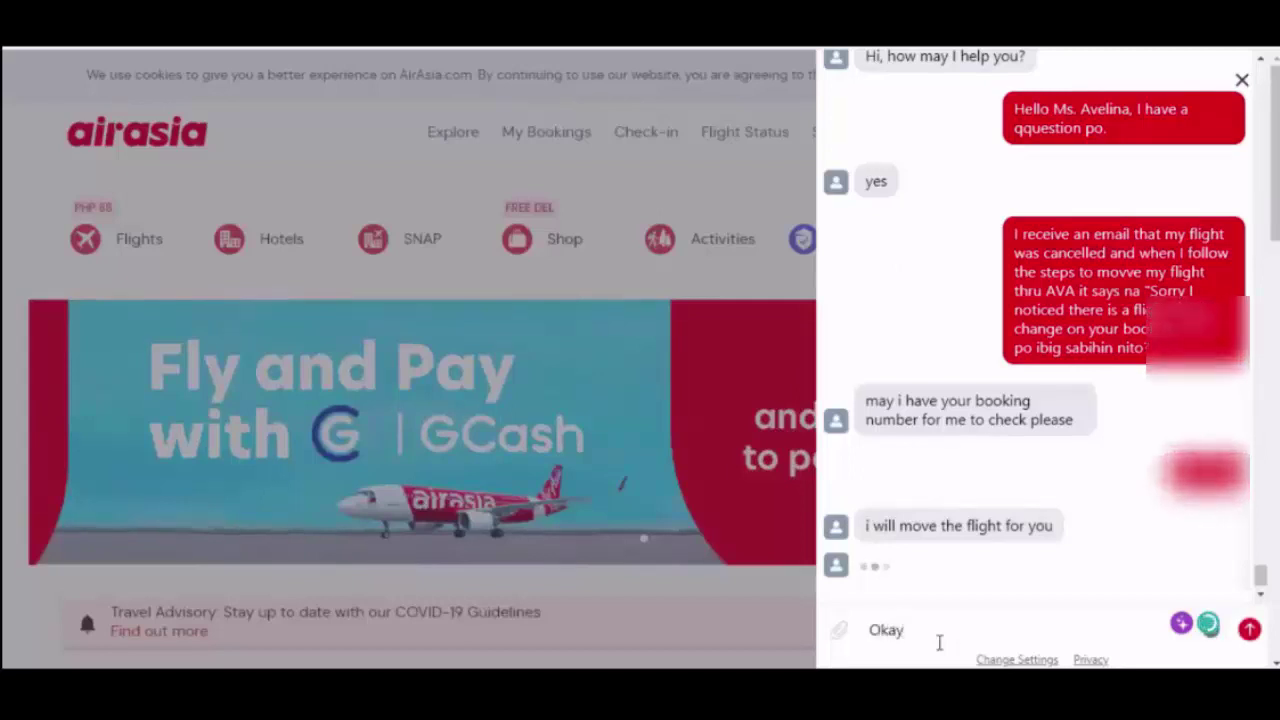
pyautogui.write(', thank you')
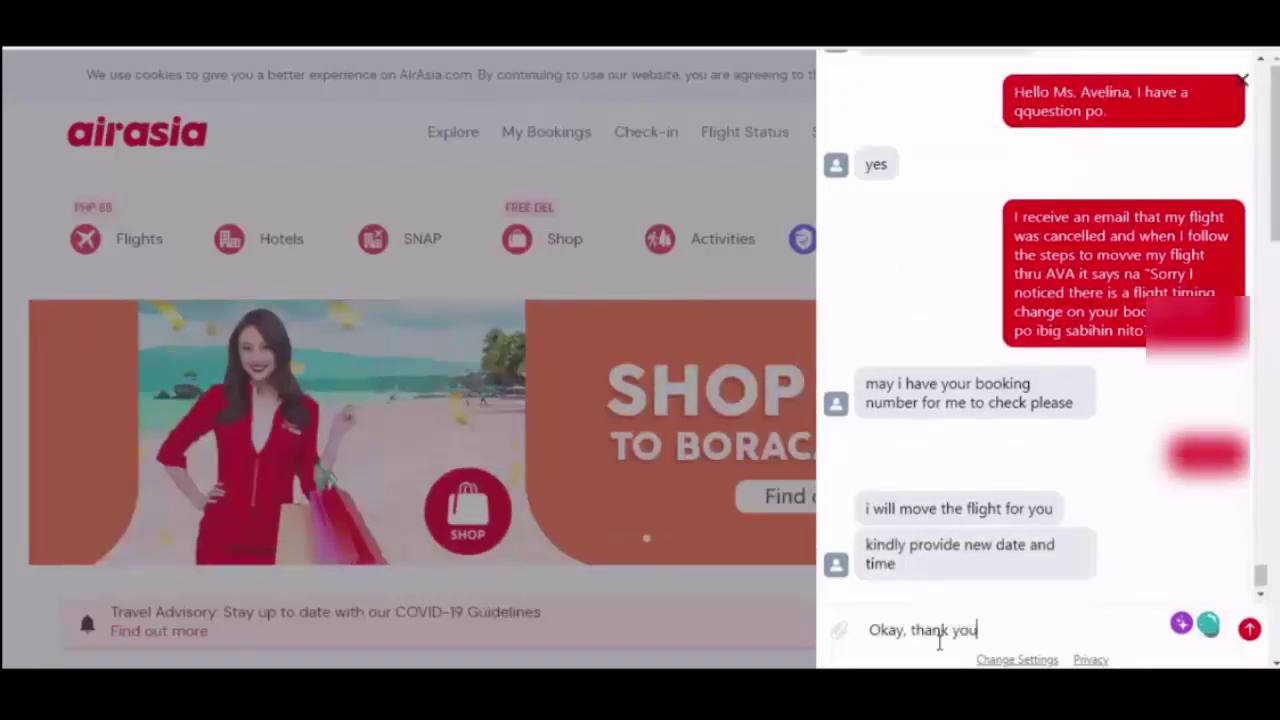
# - Send the thank-you, then 'NEW FLIGHT DATE IS MAY 21,2021' to the agent
pyautogui.press('Return')
pyautogui.write('N')
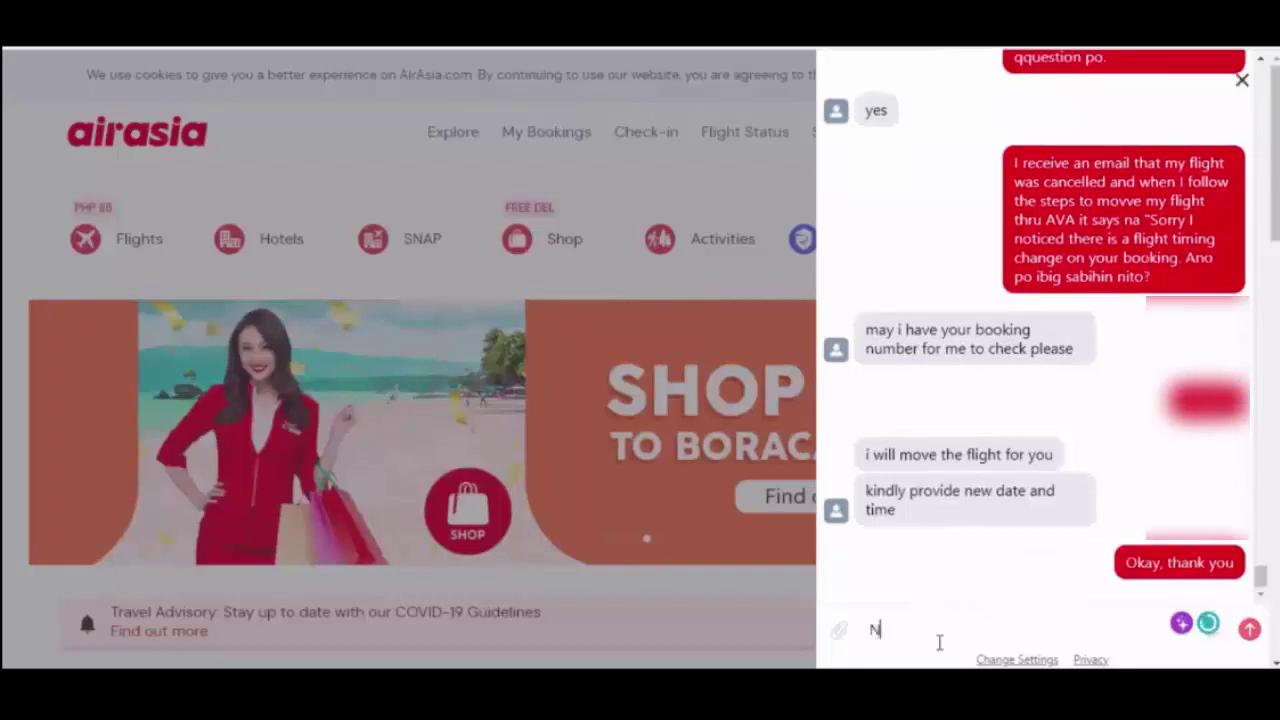
pyautogui.write('EW FLIG')
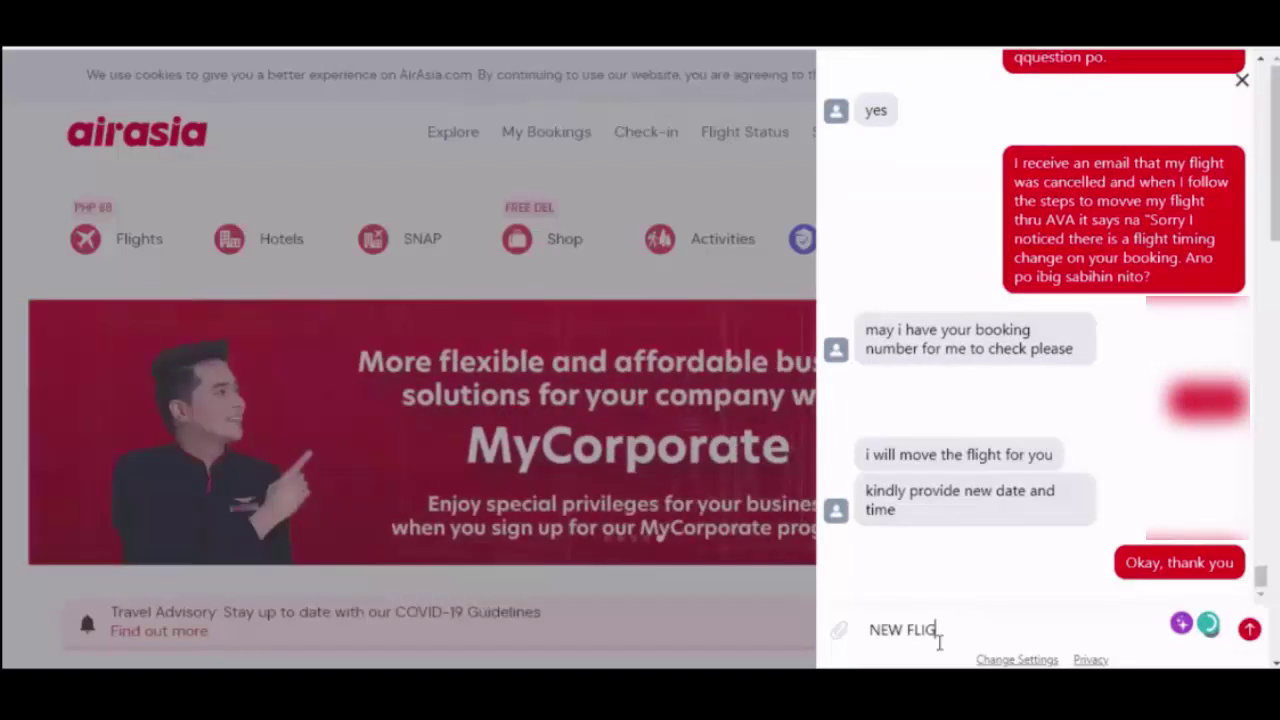
pyautogui.write('HT DATE IS MAY')
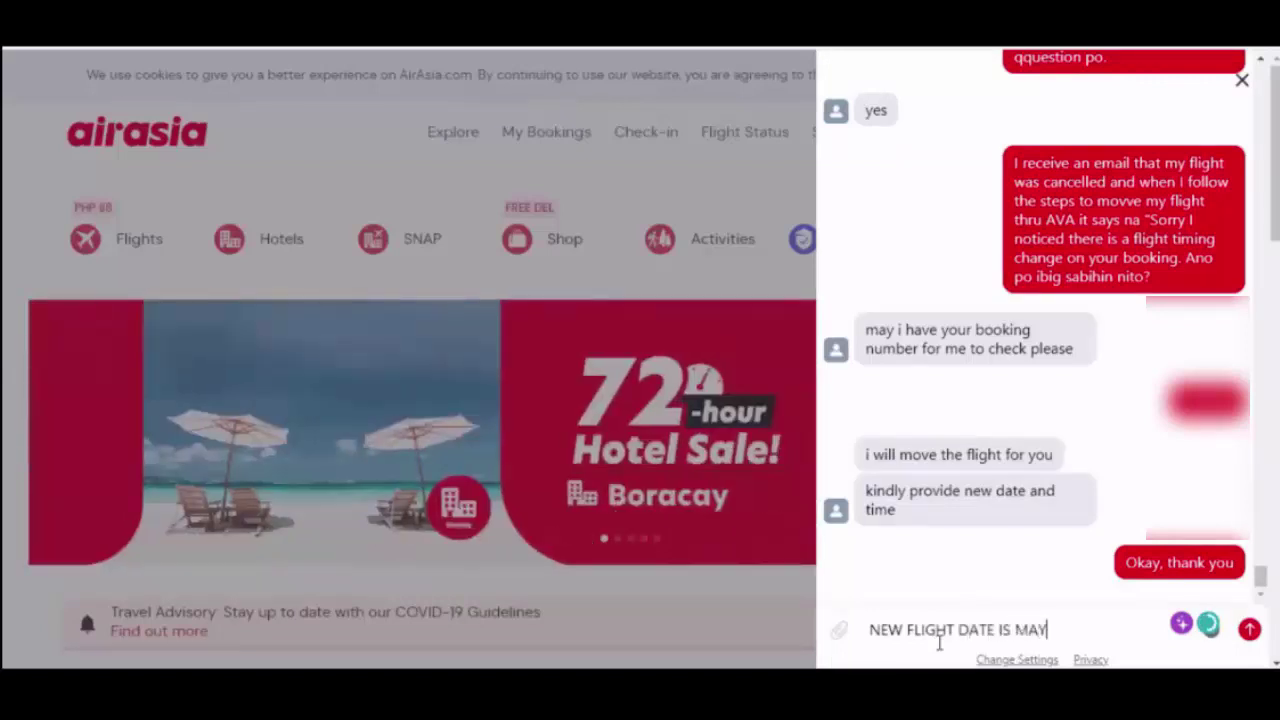
pyautogui.write(' 21,20')
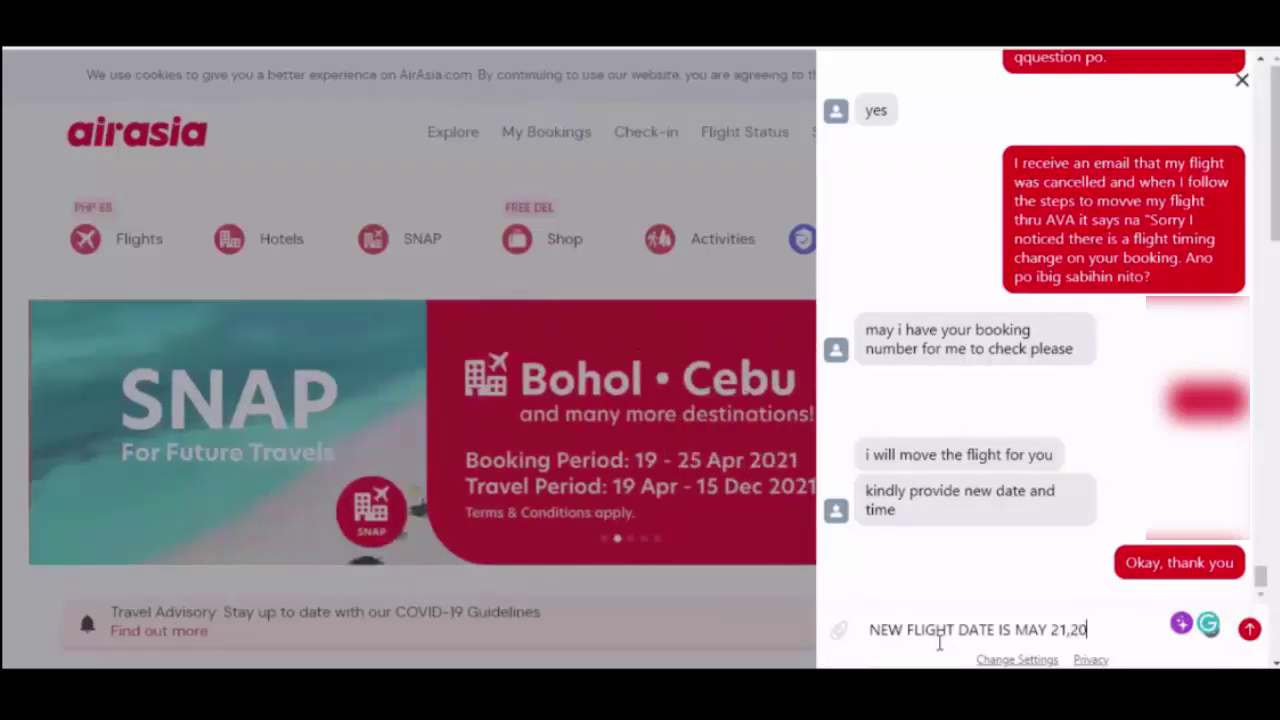
pyautogui.write('21')
pyautogui.press('Return')
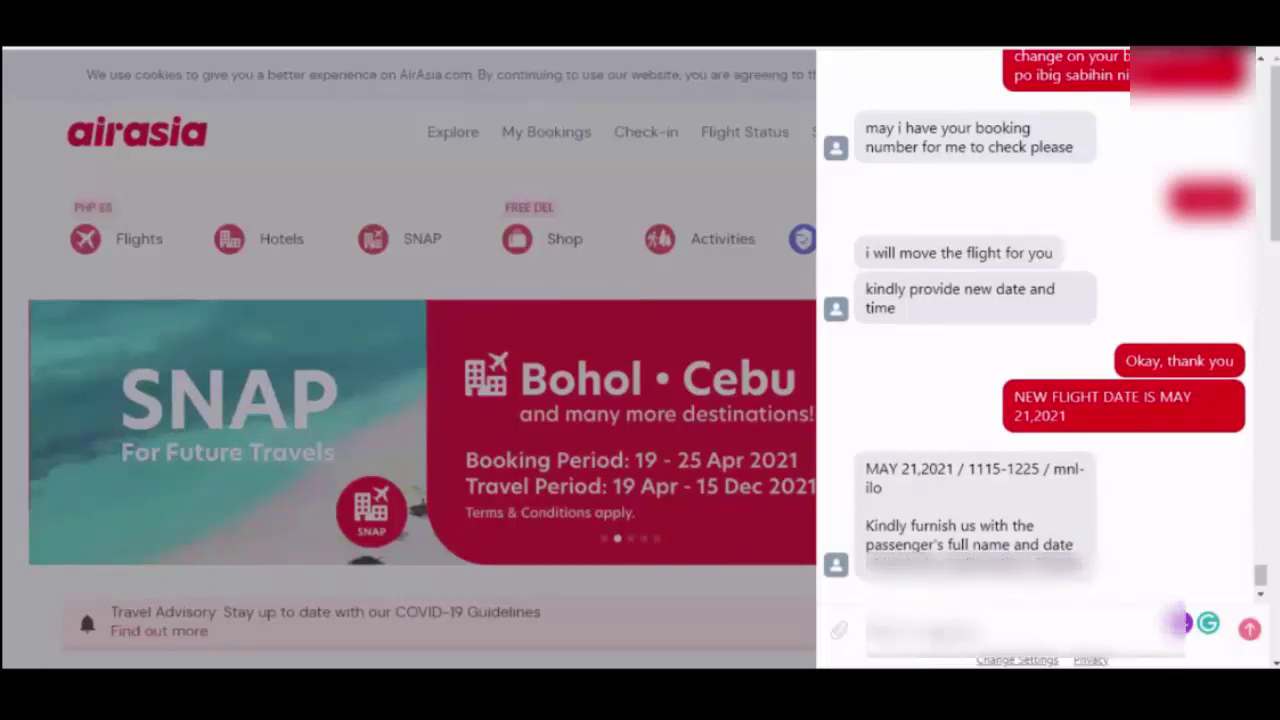
# - Paste the passenger's full name and date of birth into the chat and send them to the agent
pyautogui.hotkey('ctrl', 'v')
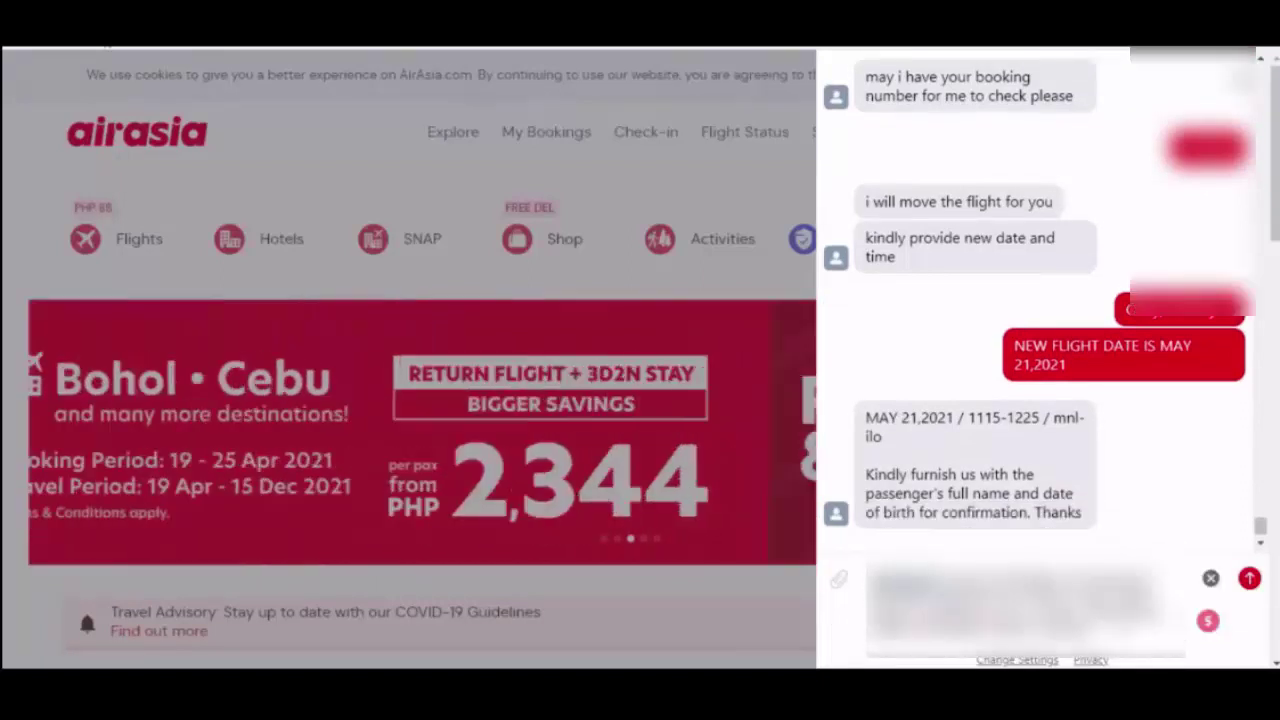
pyautogui.press('Return')
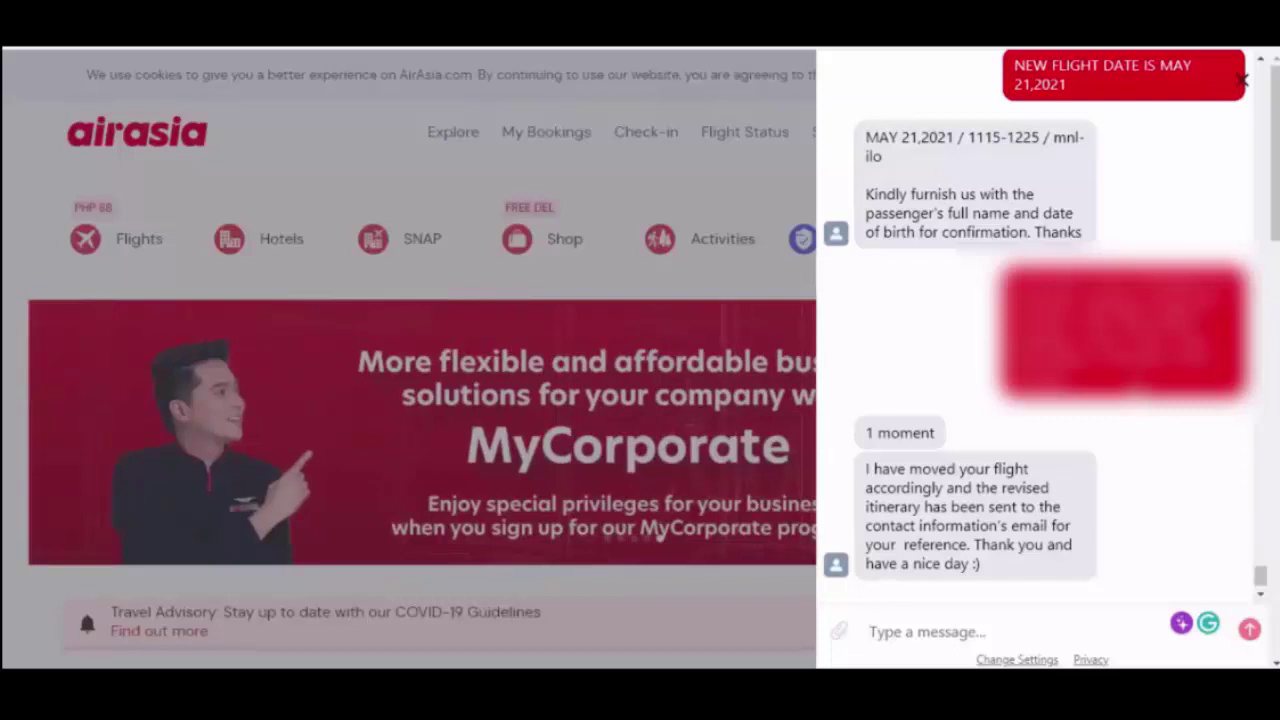
# - Send the agent the message 'Thank you so much. :)'
pyautogui.write('Thank y')
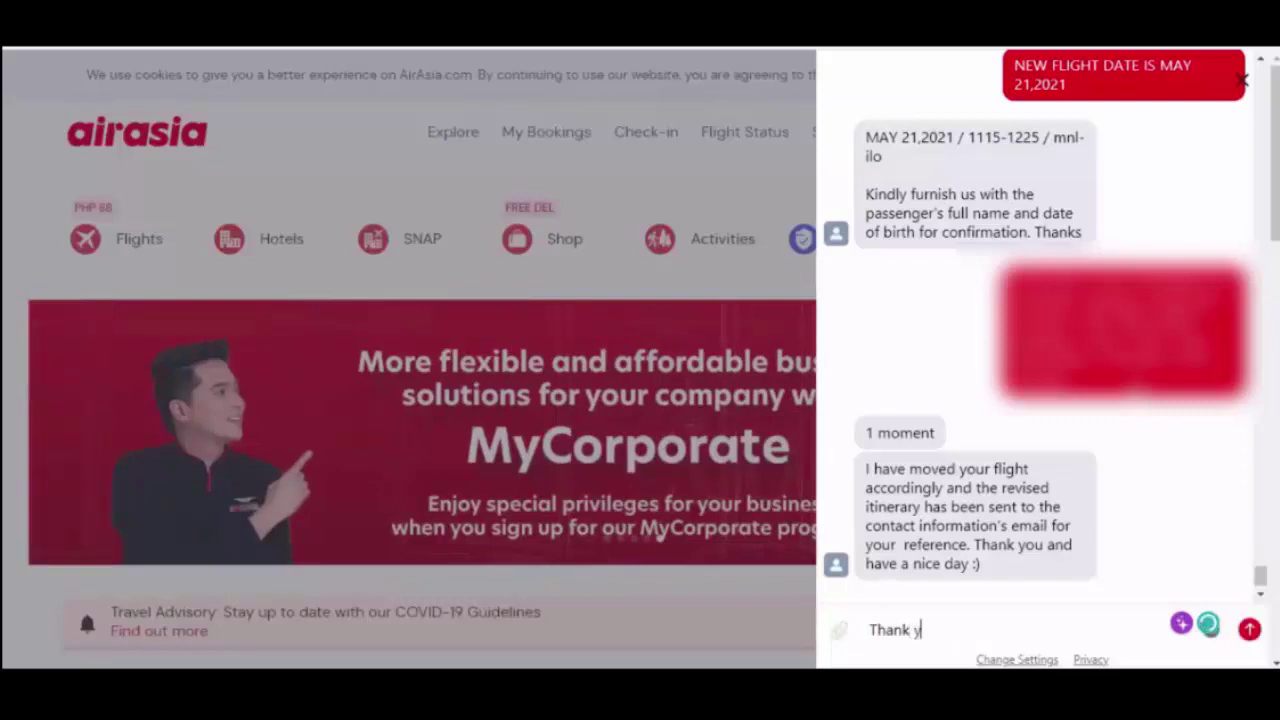
pyautogui.write('ou so much. ')
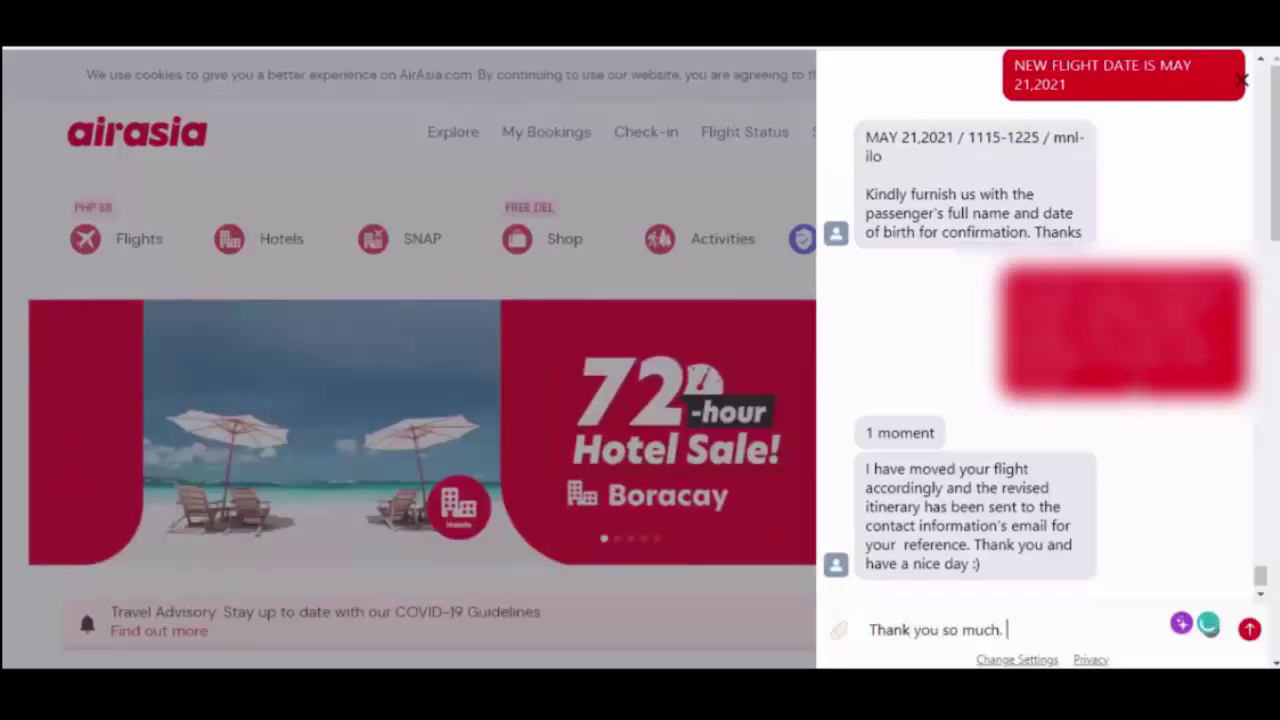
pyautogui.write(':)')
pyautogui.press('Return')
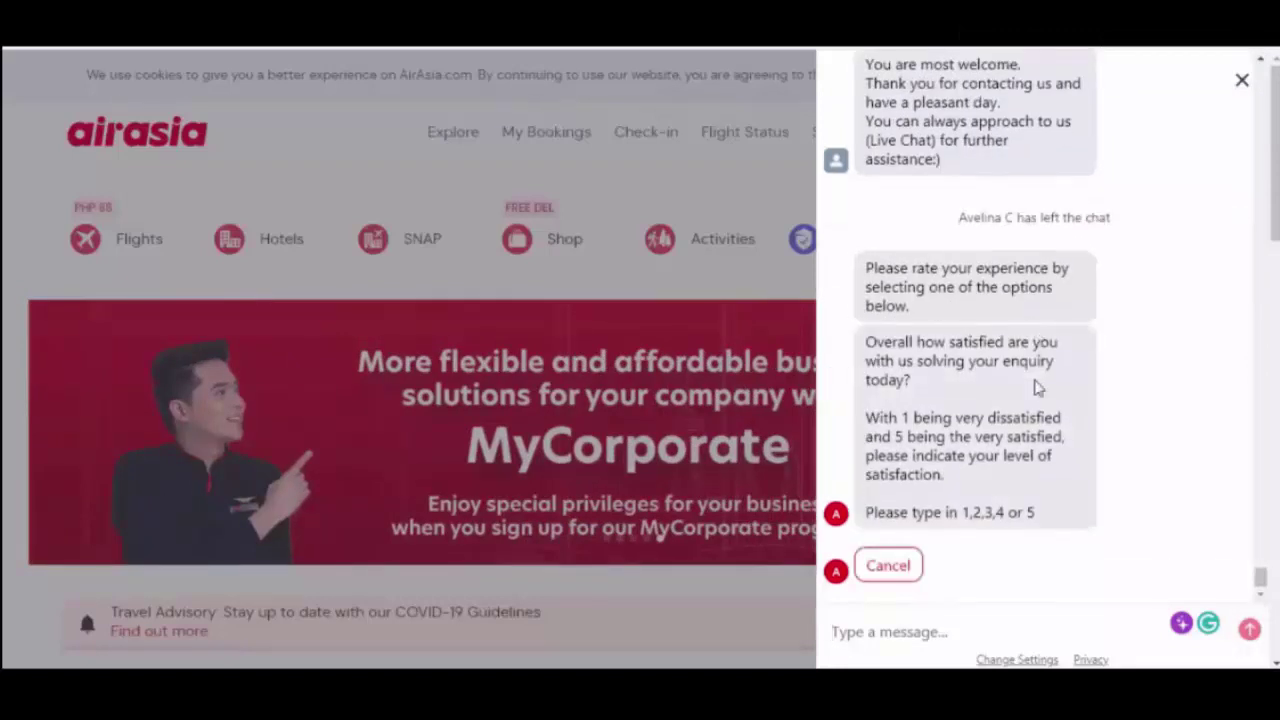
# - Answer AVA's survey with 5 for overall satisfaction and 4 for ease of the enquiry
pyautogui.click(887, 634)
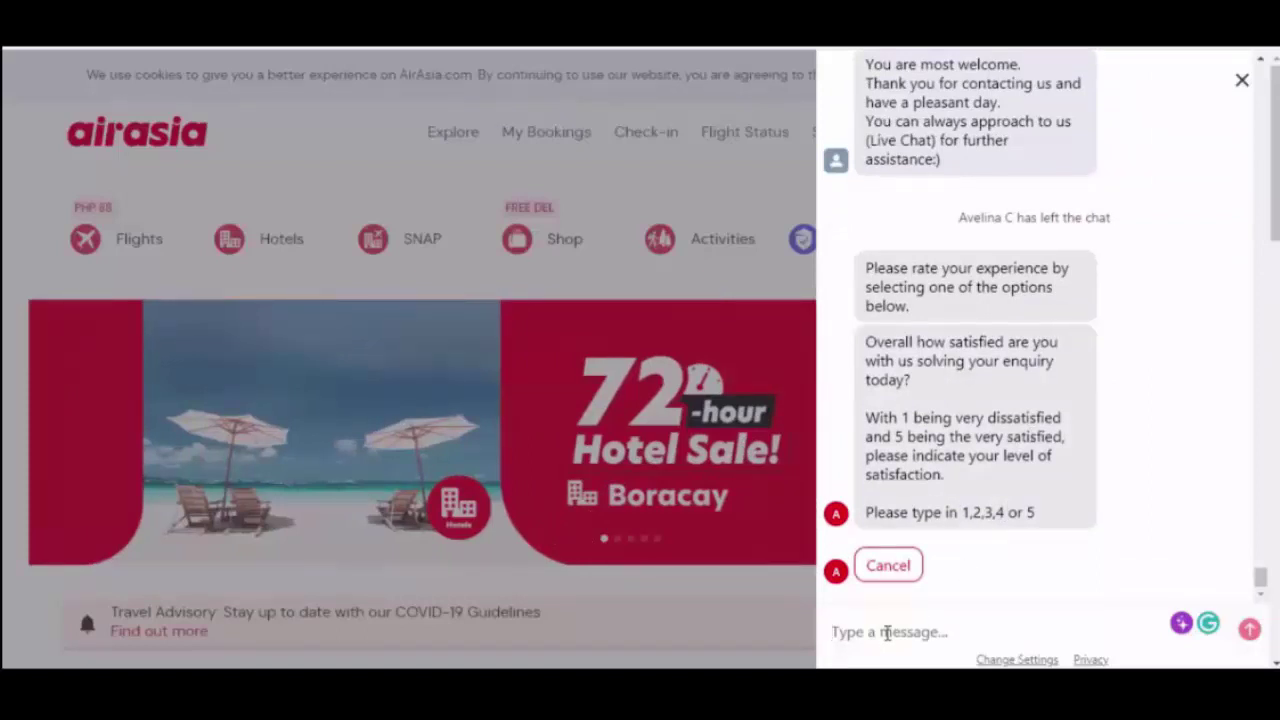
pyautogui.write('5')
pyautogui.press('Return')
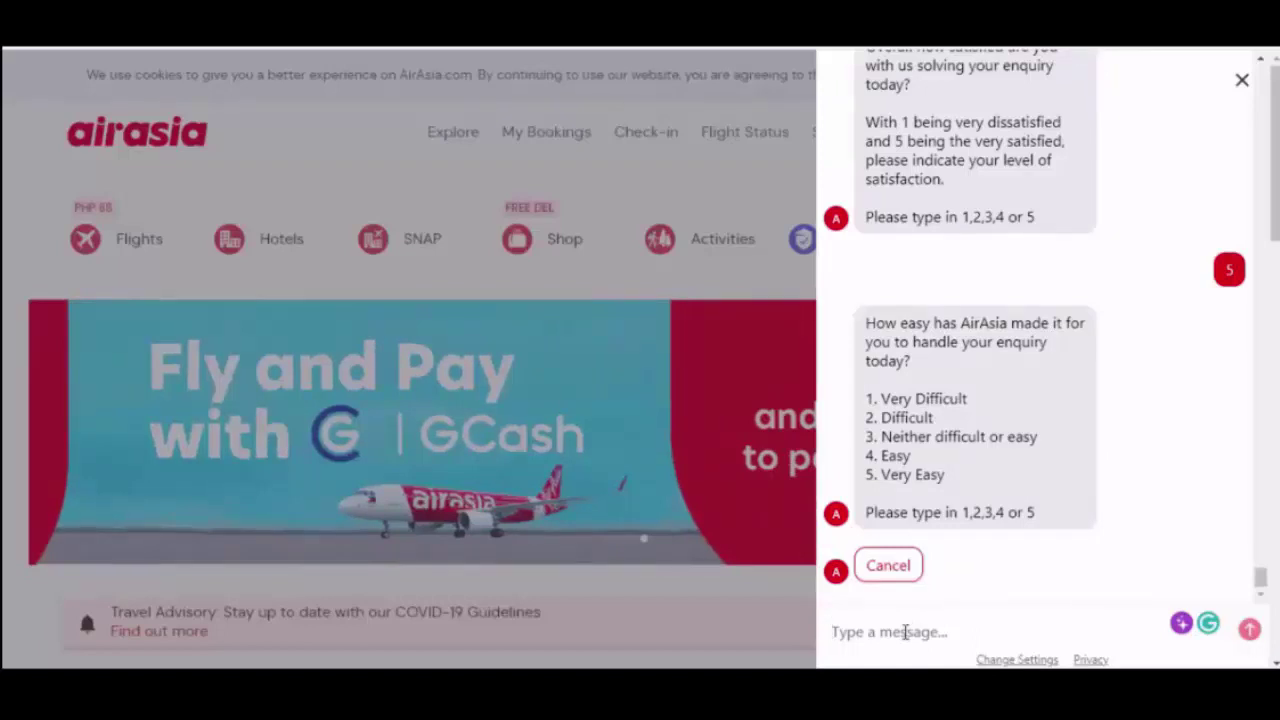
pyautogui.write('4')
pyautogui.press('Return')
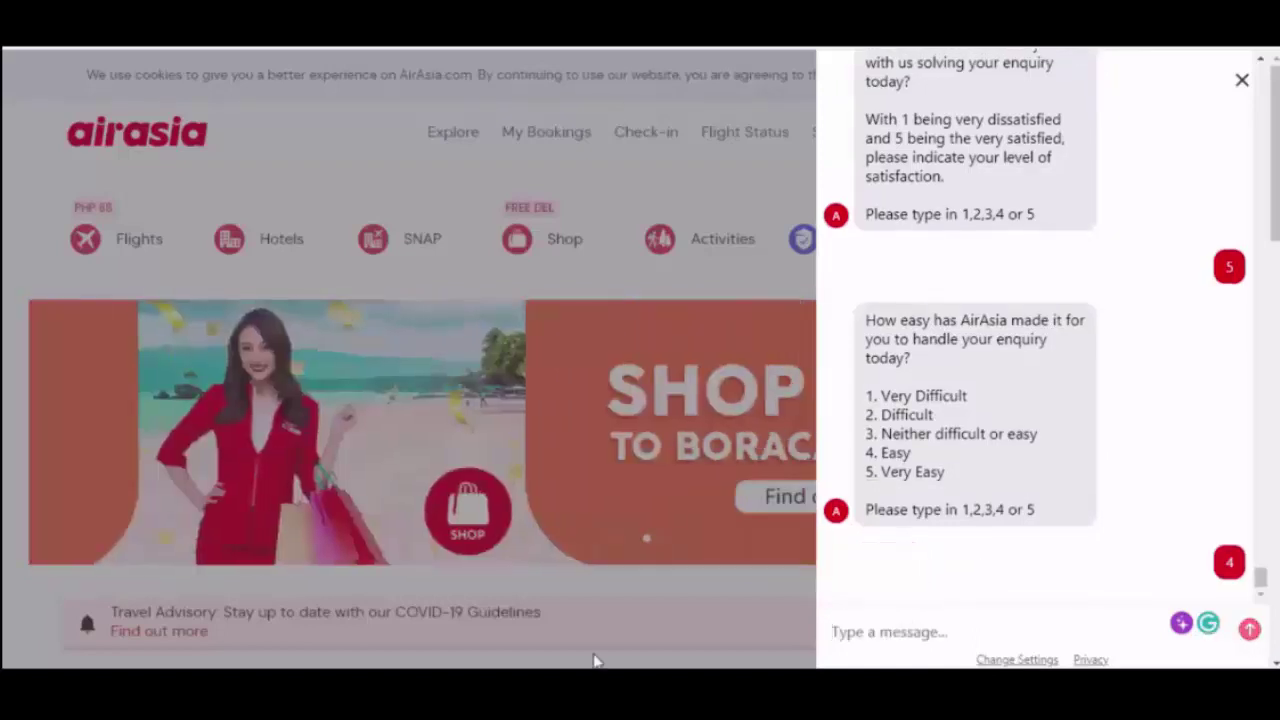